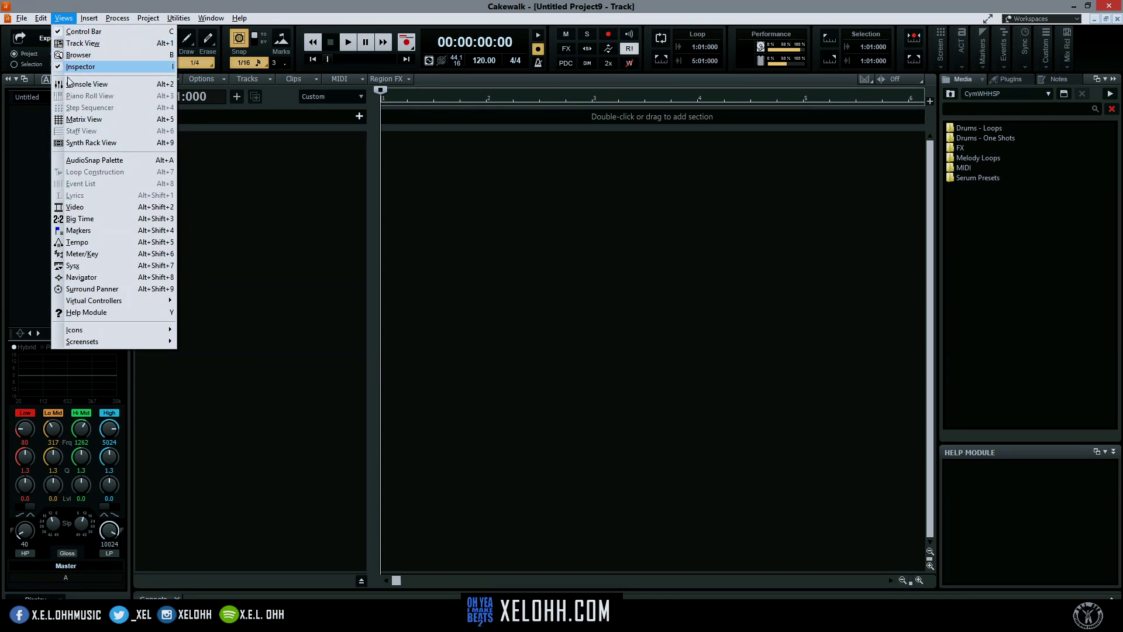
Show the Matrix view and collapse the Help Module so the Media browser has more room
left_click(83, 120)
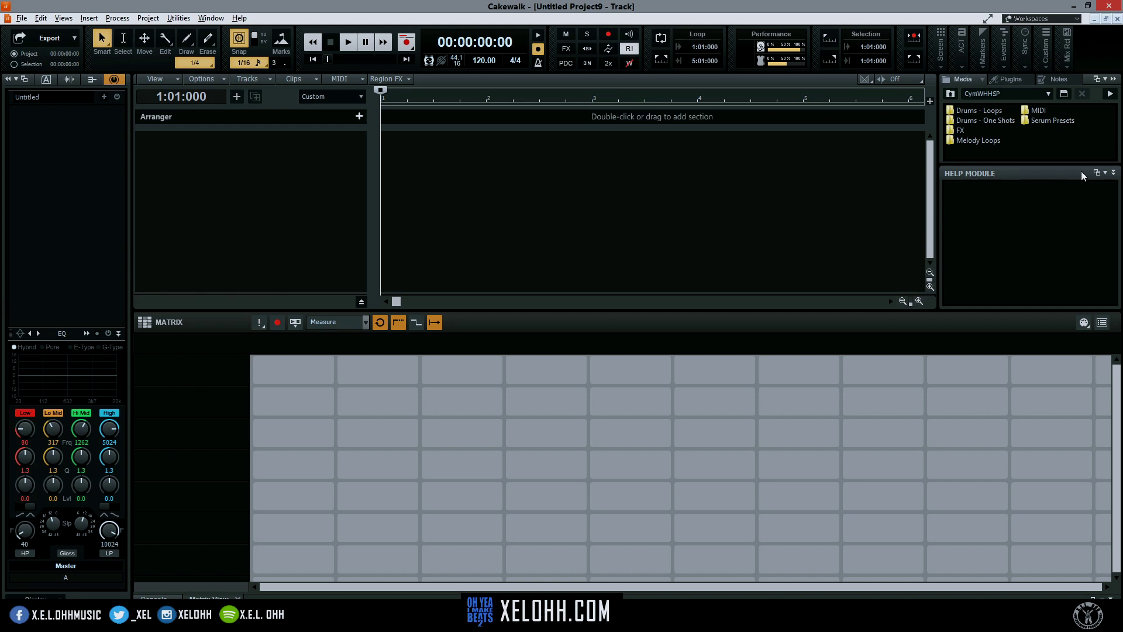
left_click(1103, 175)
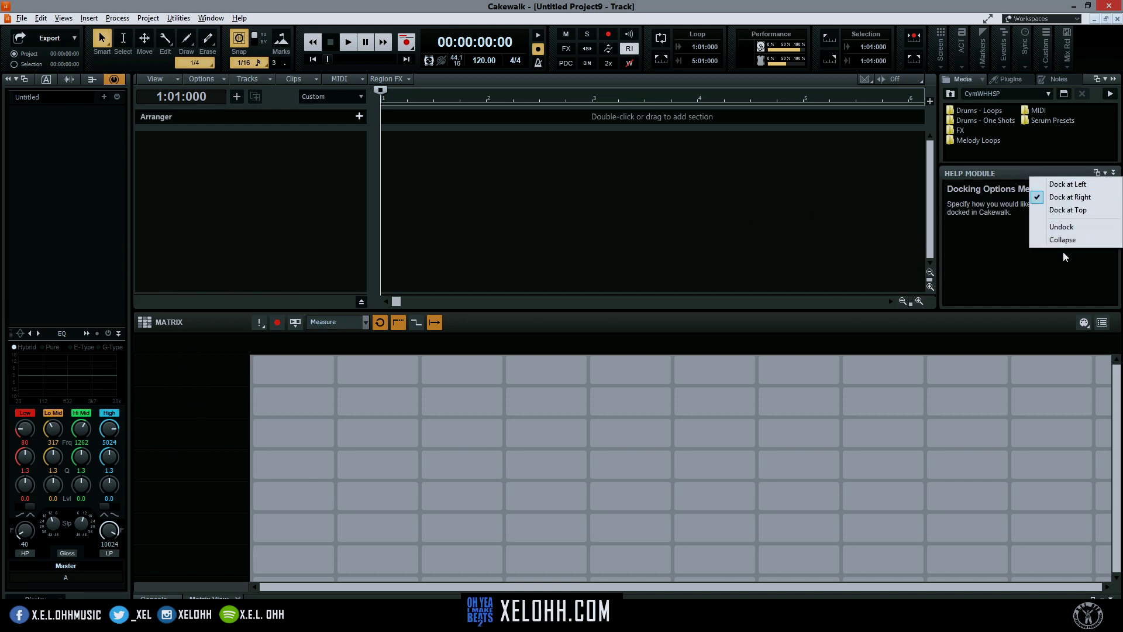
left_click(1074, 240)
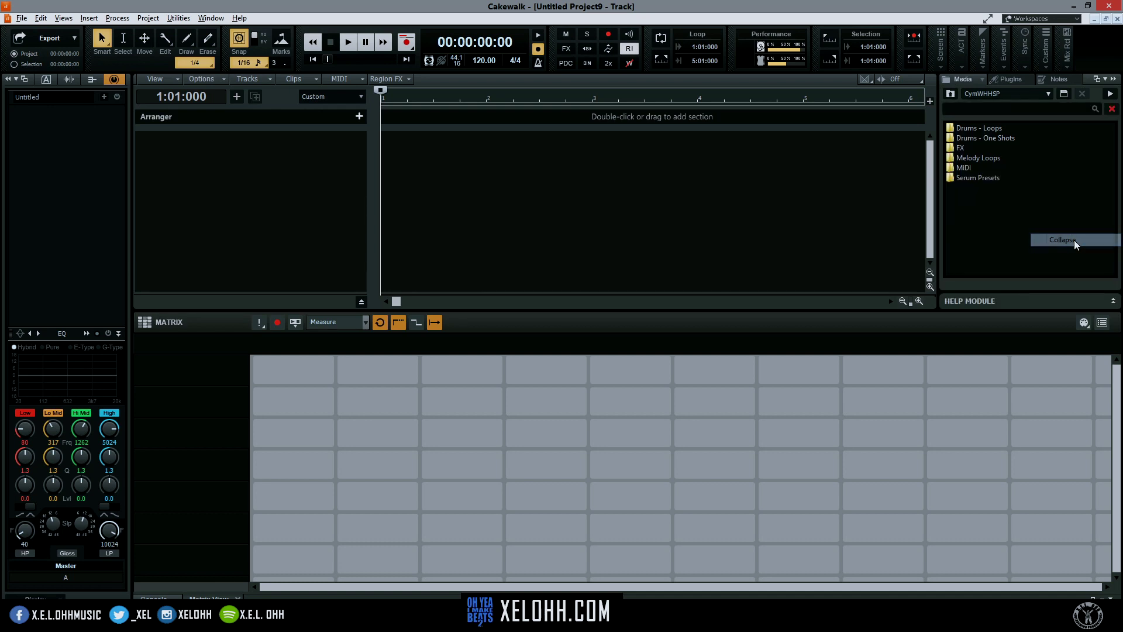
Browse to Drums - Loops > Full Drum Loops and set the project tempo to 150 BPM
double_click(972, 128)
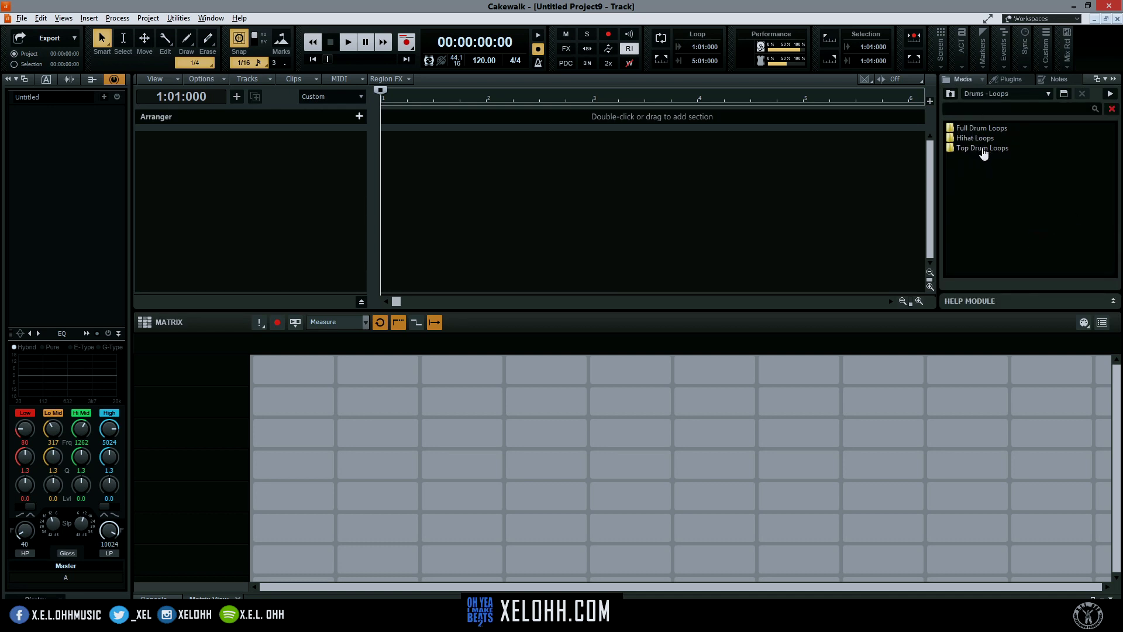
double_click(982, 128)
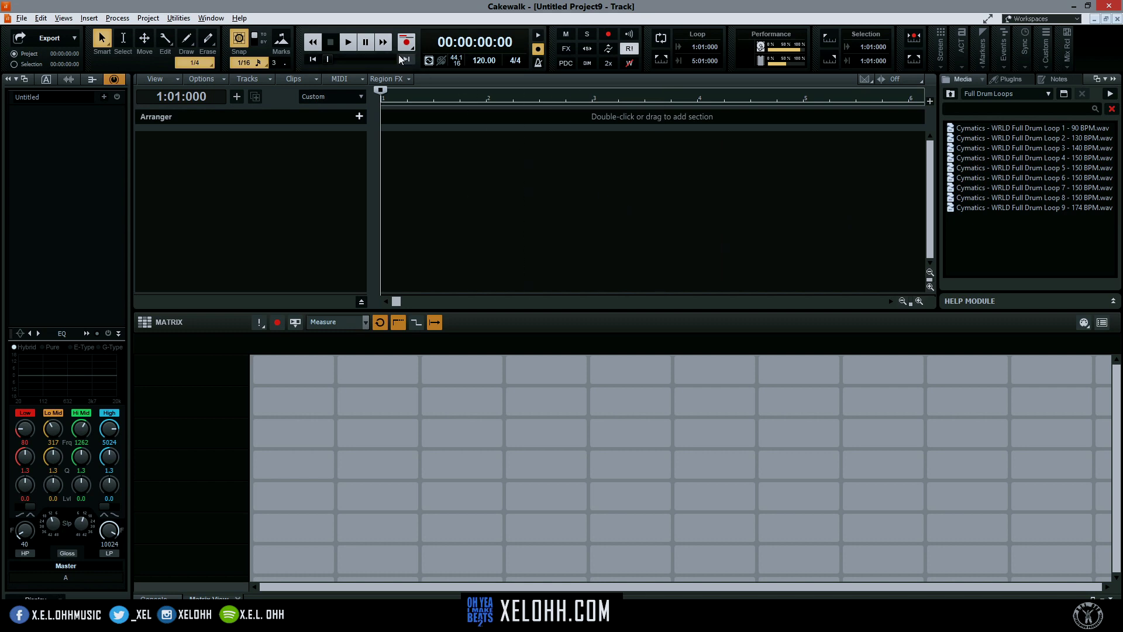
double_click(490, 61)
type("150")
key("Return")
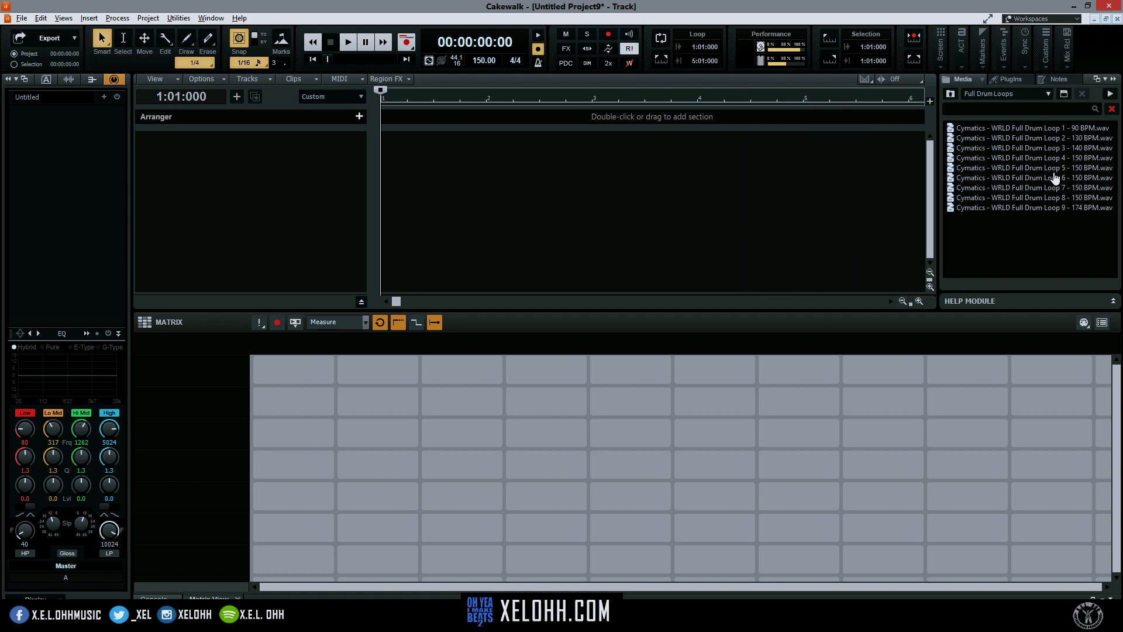
Place Full Drum Loop 6 and Full Drum Loop 5 into Matrix cells 1 and 2 of Audio Row 1
left_click(1031, 169)
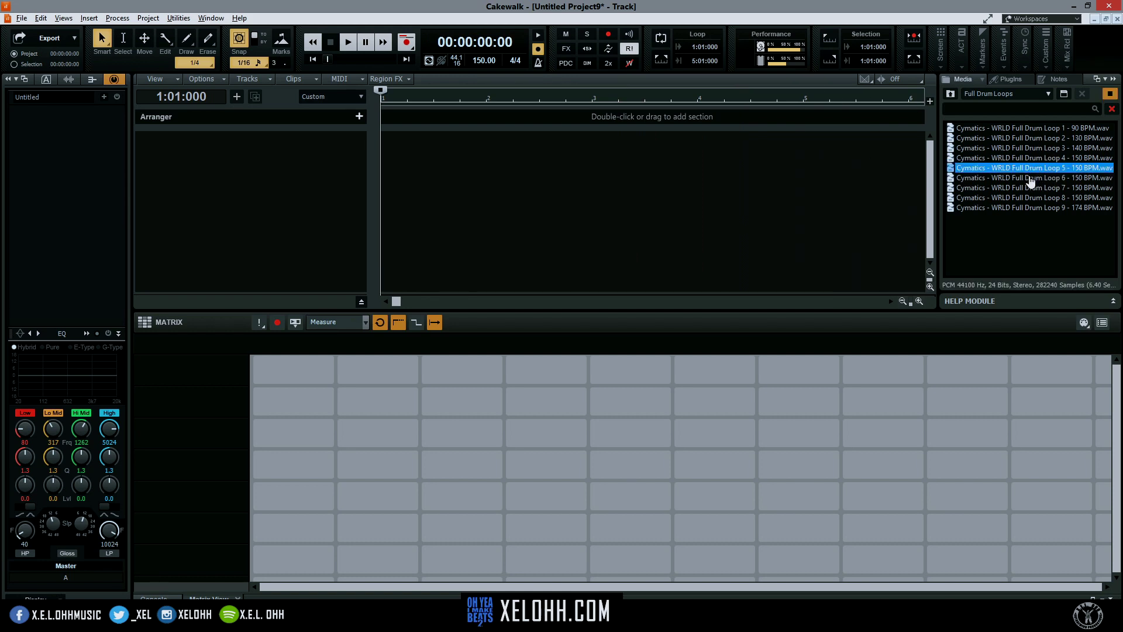
left_click(1029, 178)
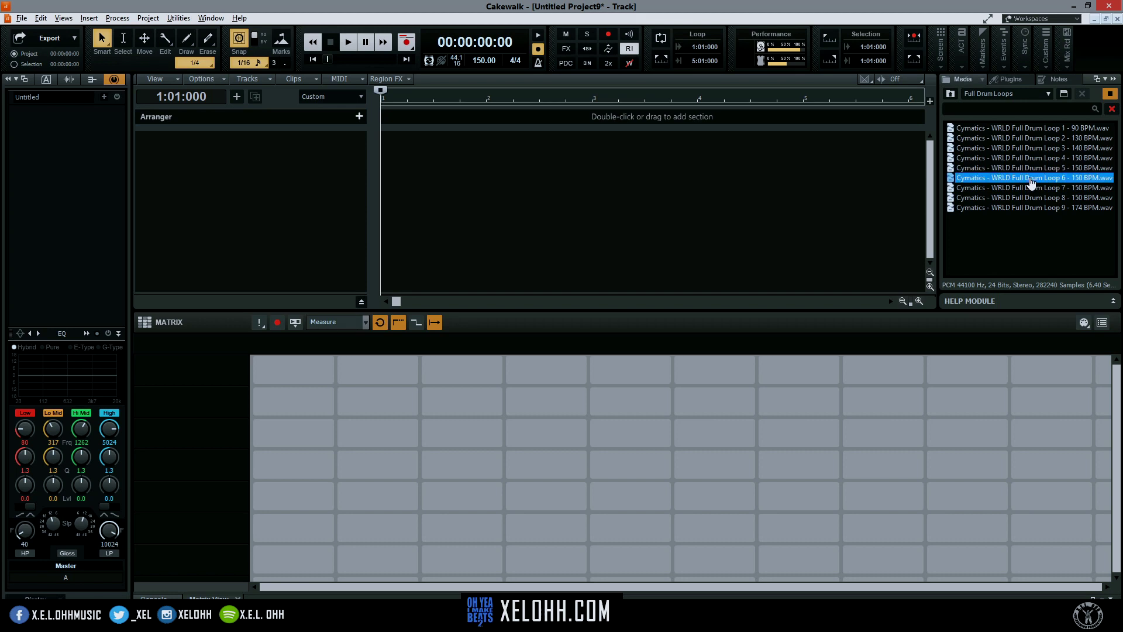
left_click_drag(1030, 183, 264, 373)
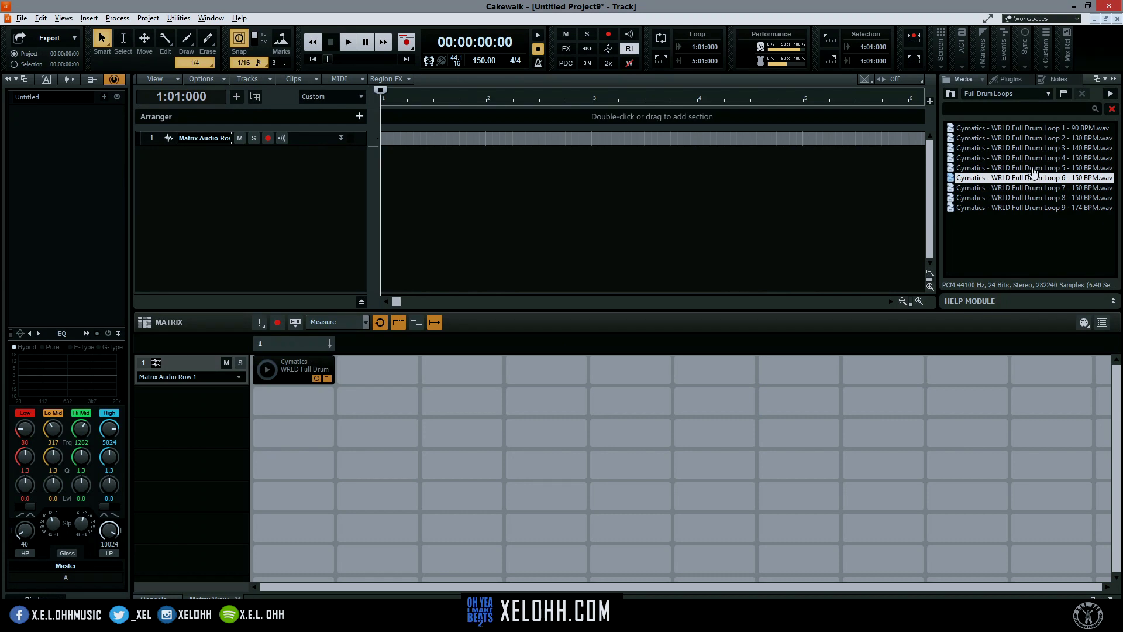
left_click_drag(1032, 168, 359, 375)
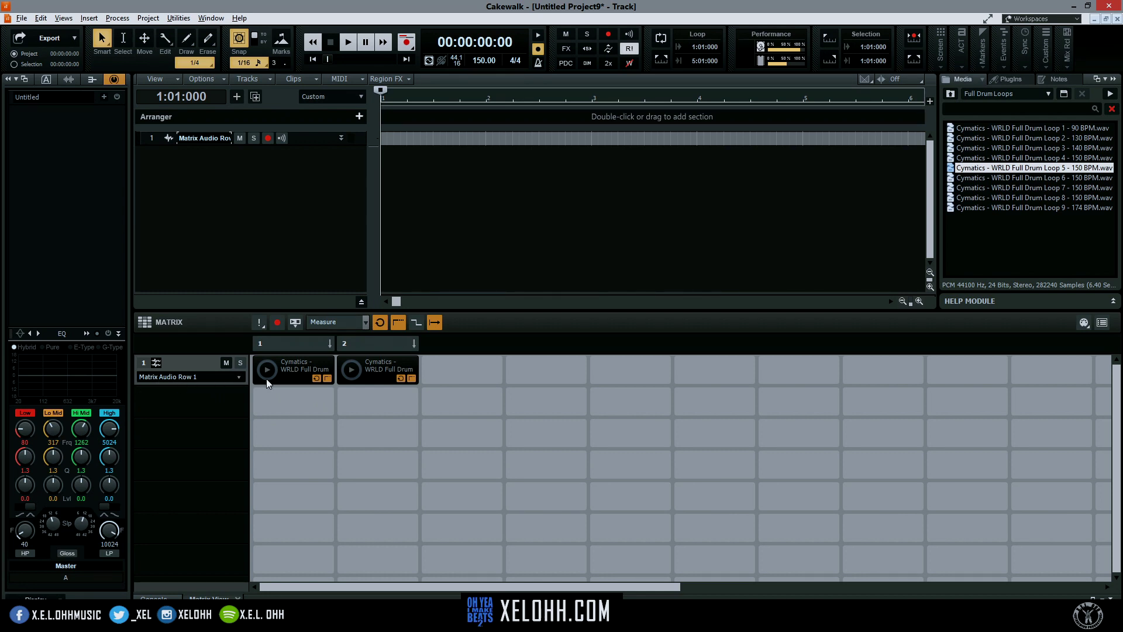
left_click(240, 378)
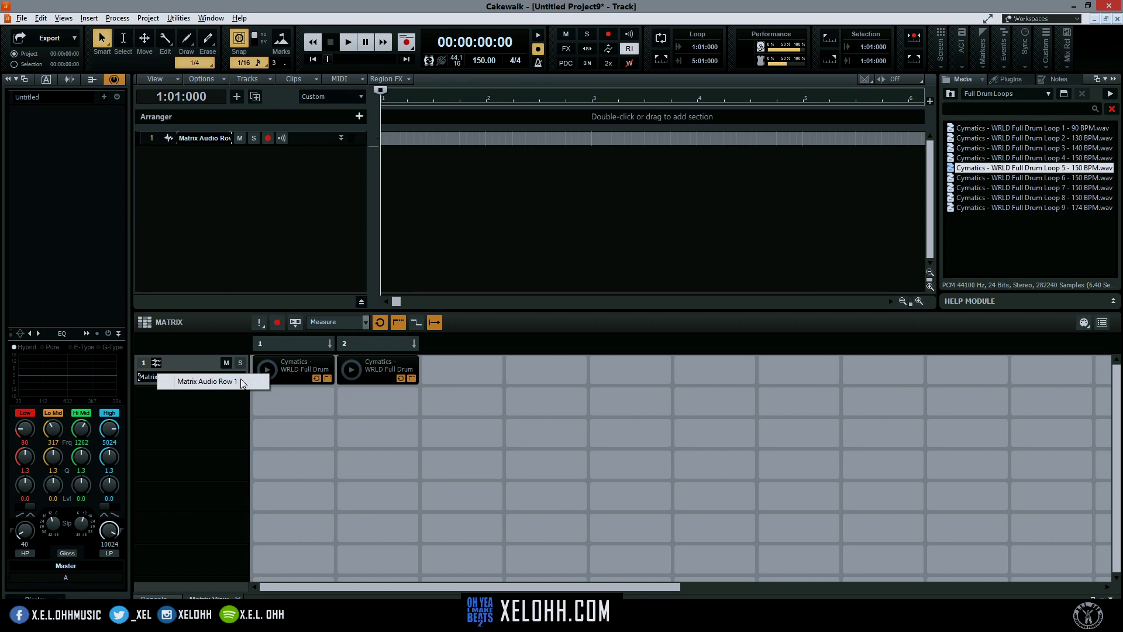
left_click(191, 366)
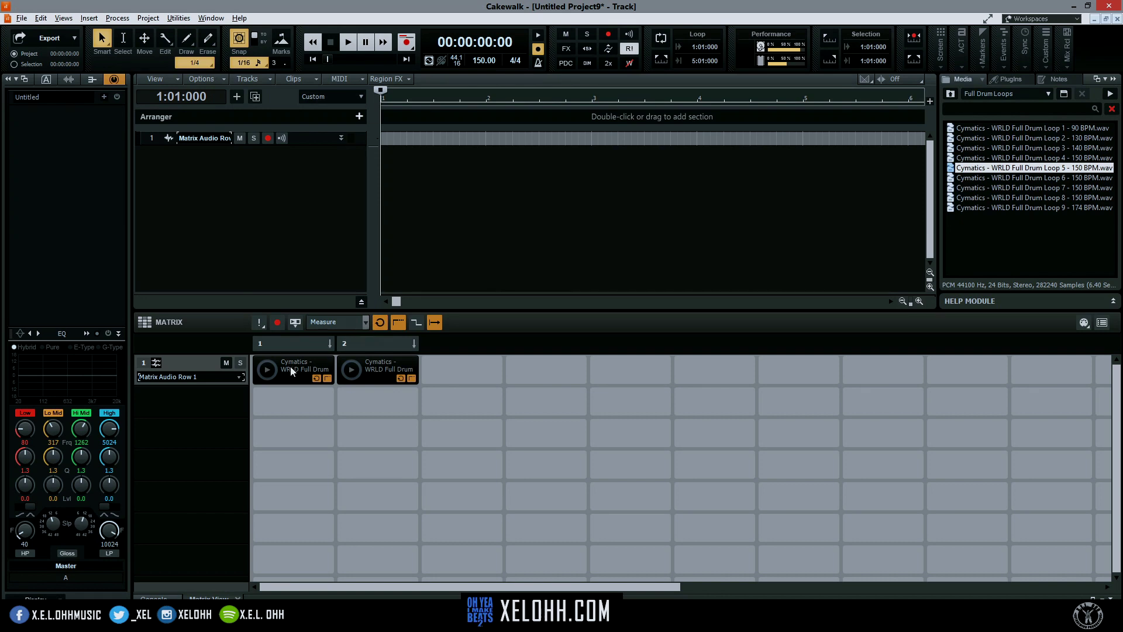
left_click(366, 321)
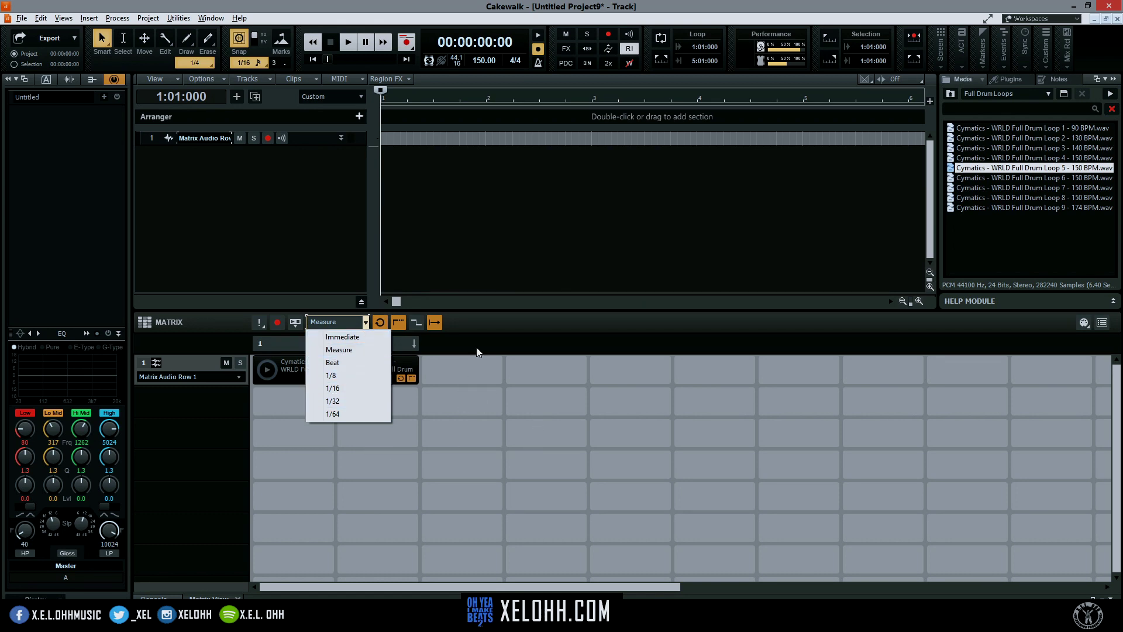
left_click(500, 323)
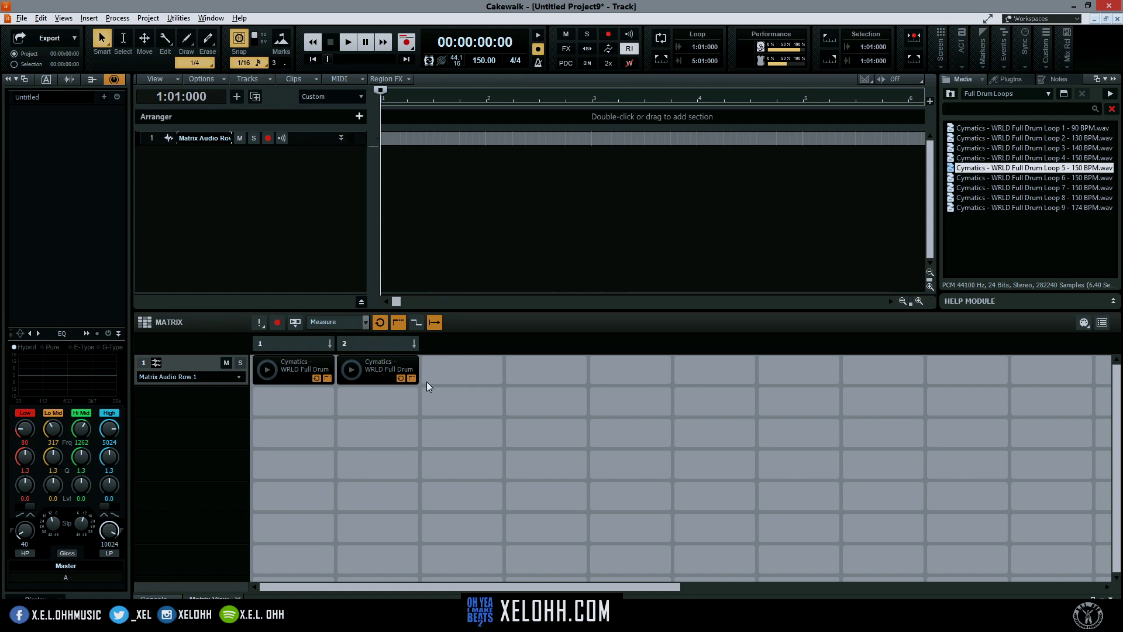
Alternate playback between drum loop clips 1 and 2, finishing on clip 1
left_click(270, 368)
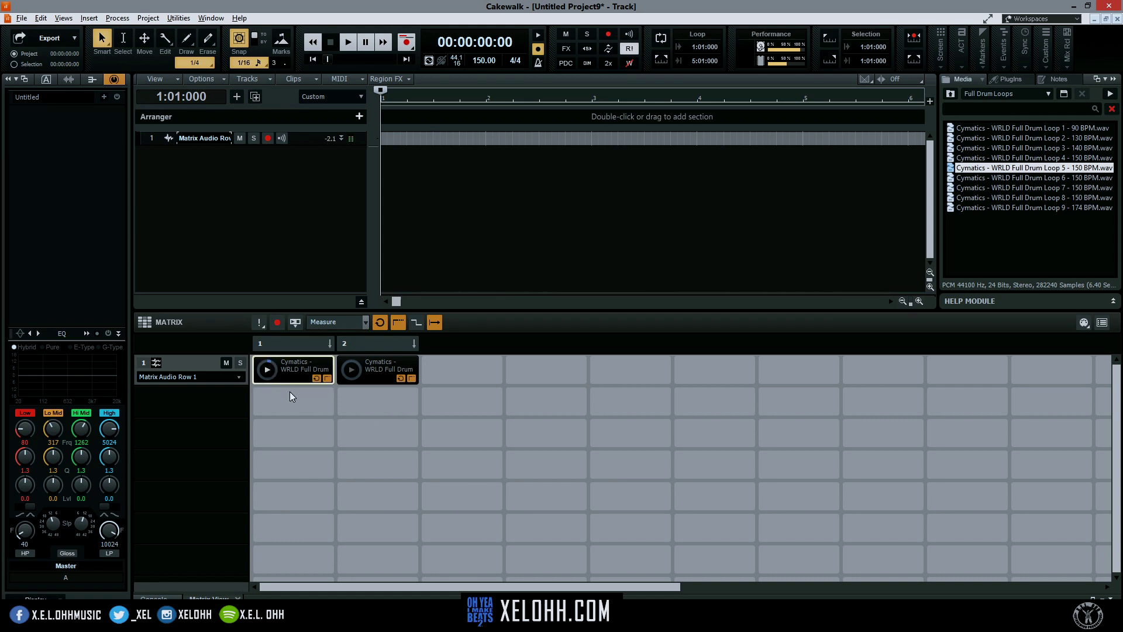
left_click(353, 373)
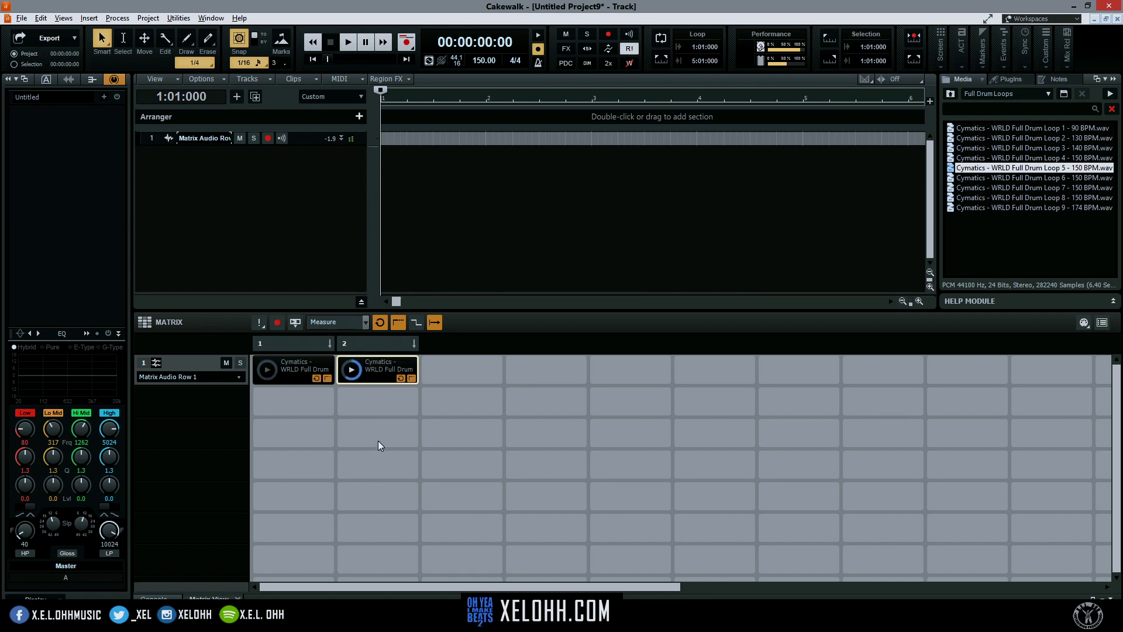
left_click(261, 376)
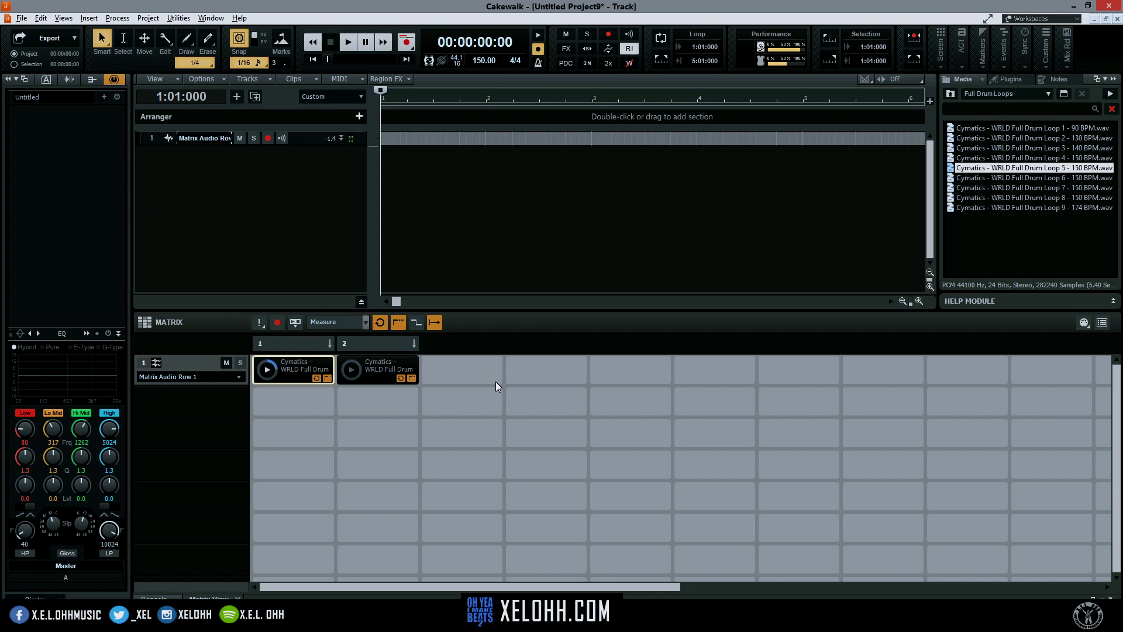
left_click(349, 375)
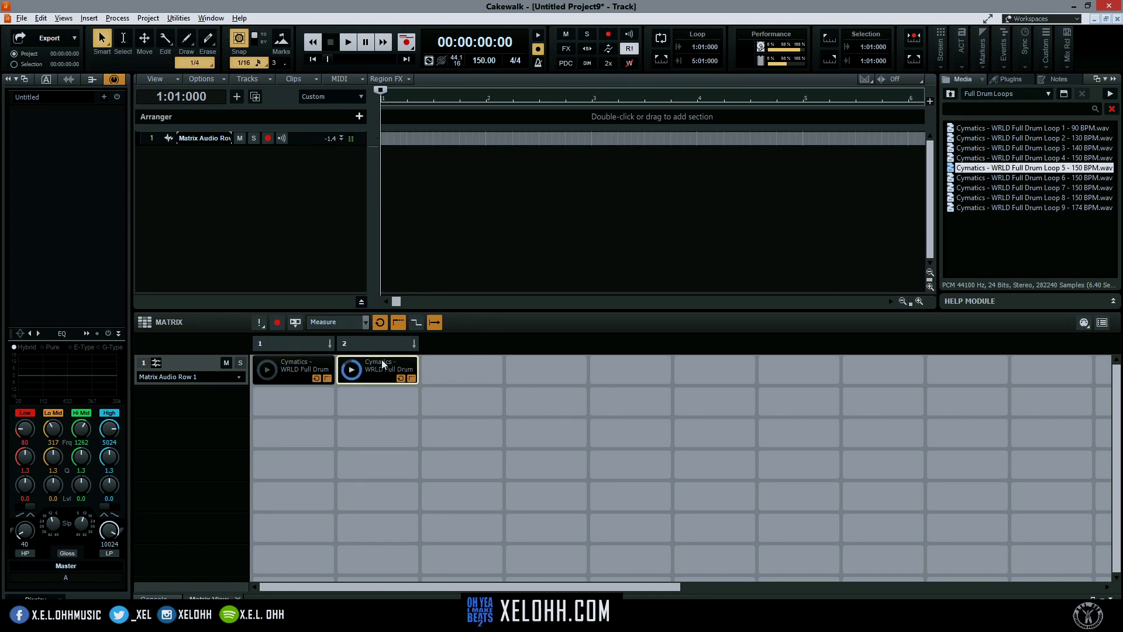
left_click(266, 370)
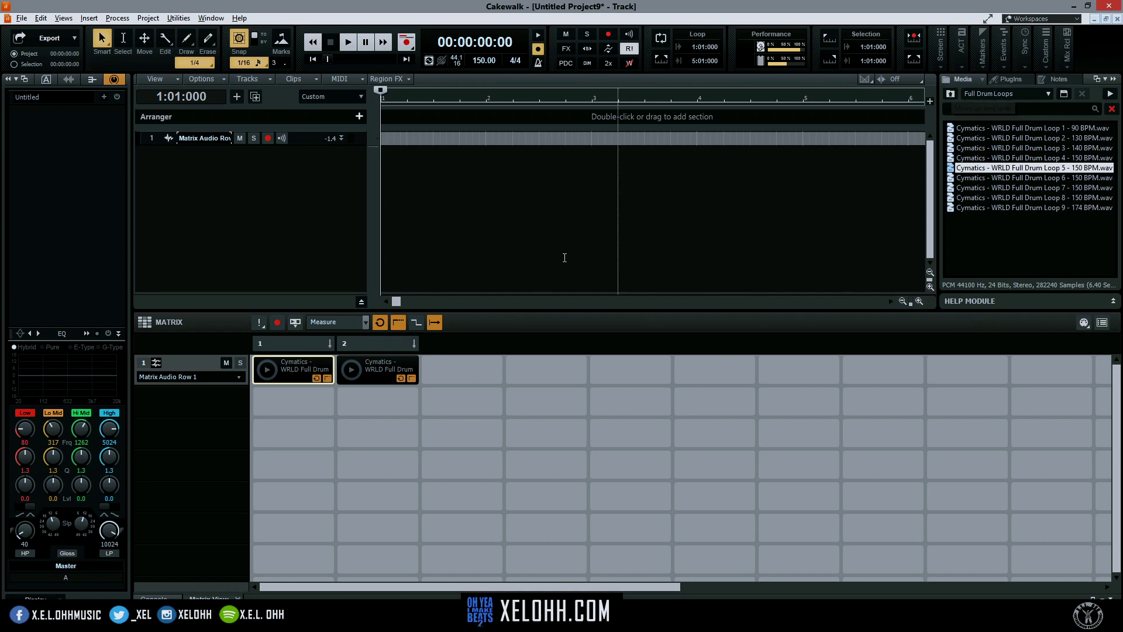
Add a Cakewalk TTS-1 instrument track and close its synth window
right_click(262, 224)
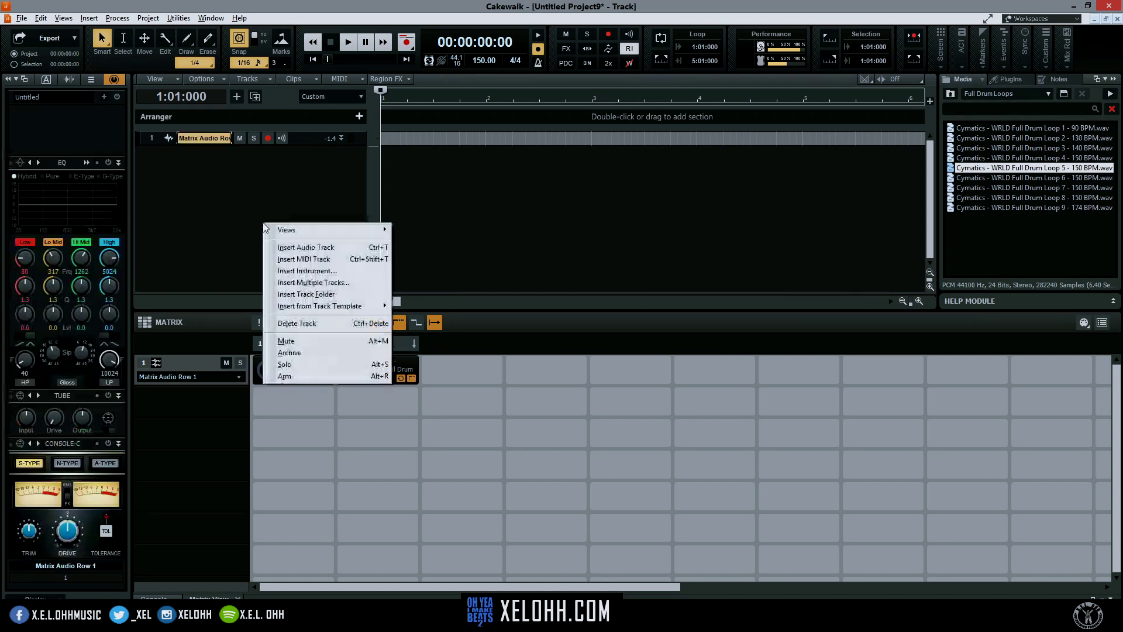
left_click(307, 271)
left_click(378, 176)
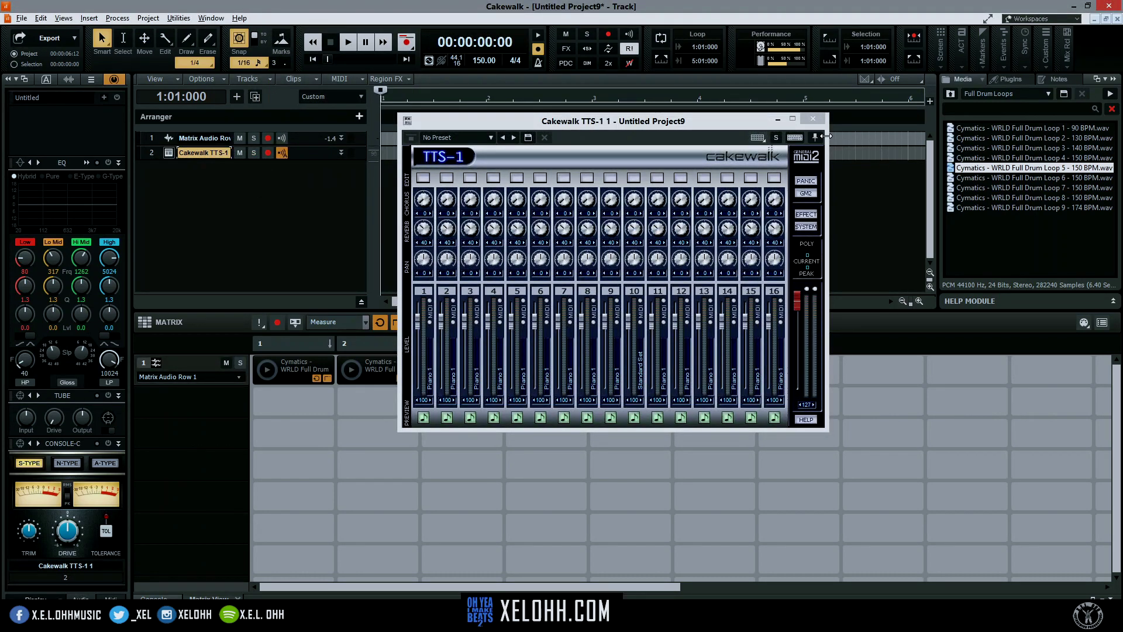
left_click(813, 118)
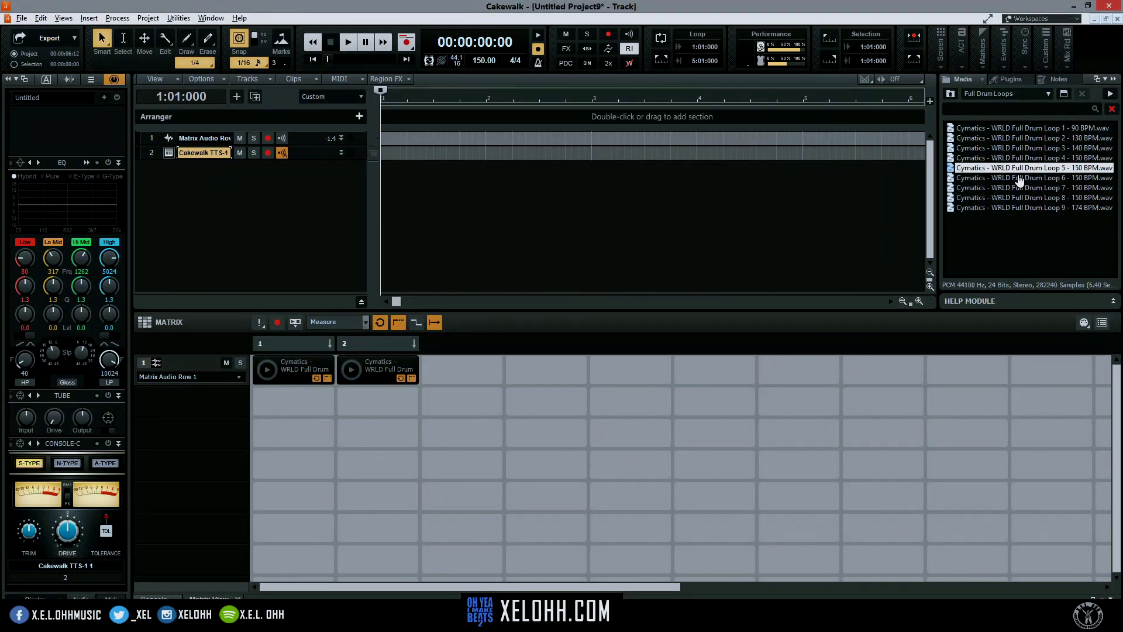
Drop WRLD MIDI 2 - D Min from the pack's MIDI folder into a Matrix cell, routed to Cakewalk TTS-1 1
left_click(951, 94)
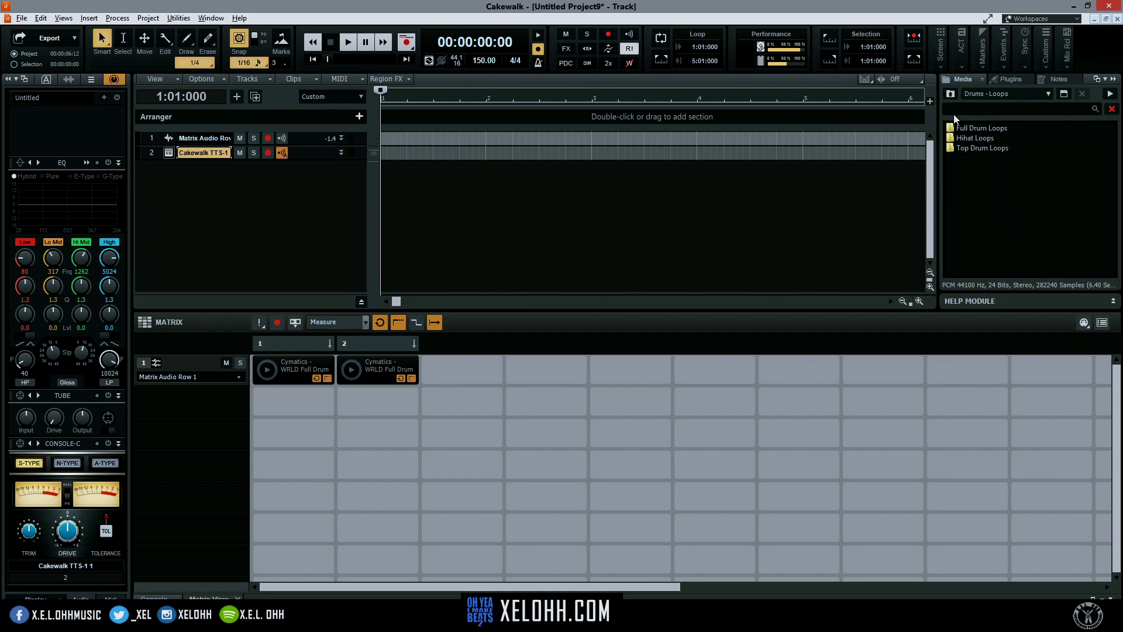
left_click(951, 94)
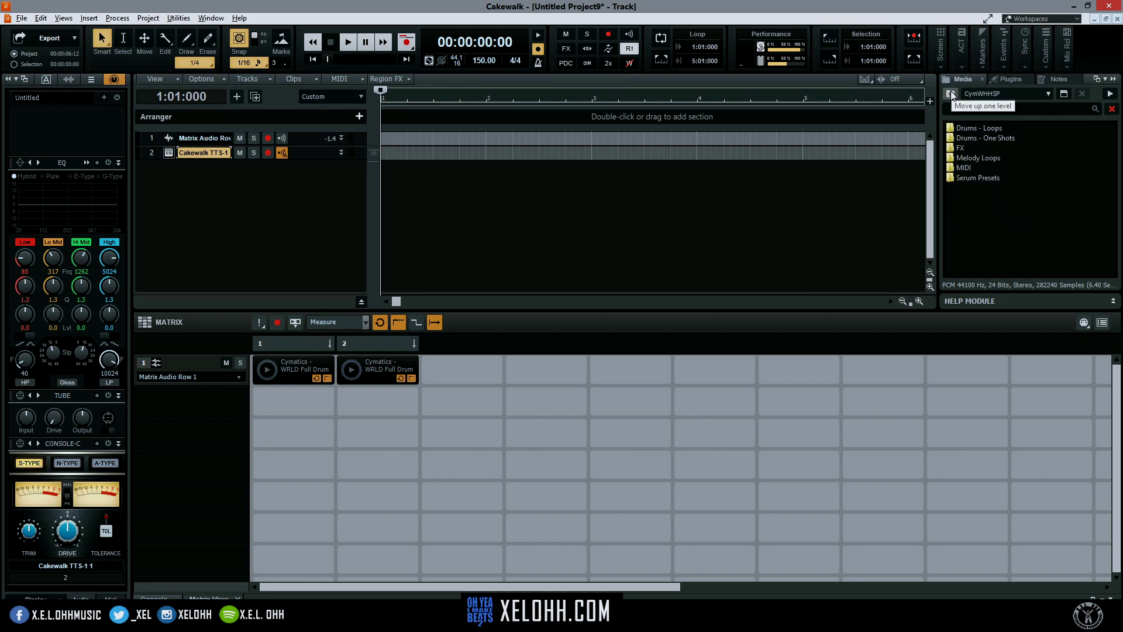
left_click(962, 169)
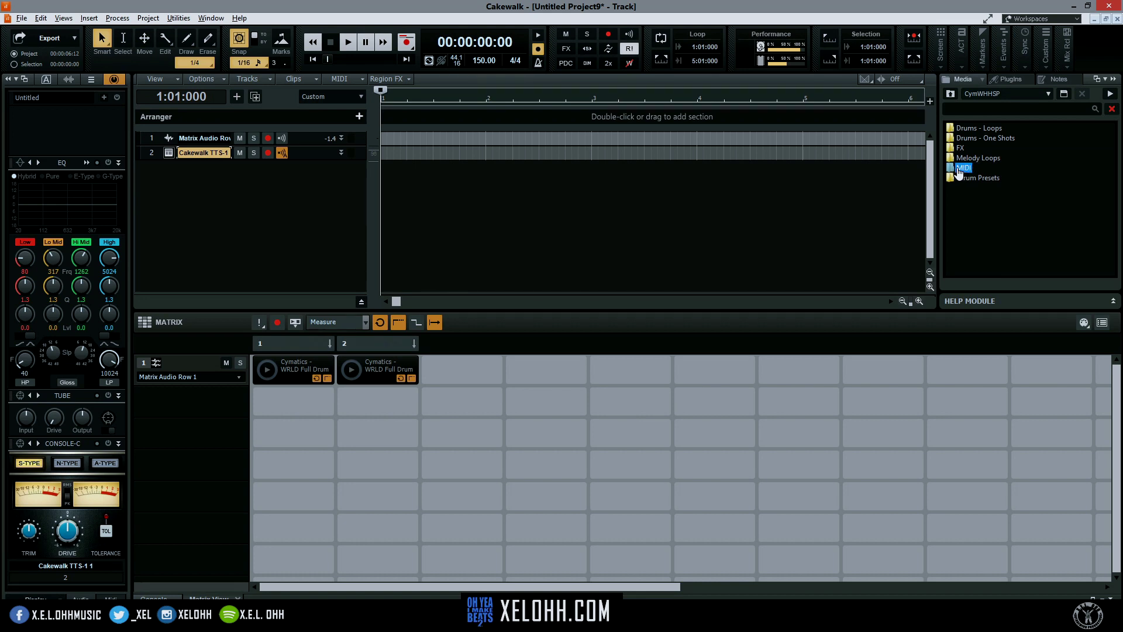
double_click(963, 169)
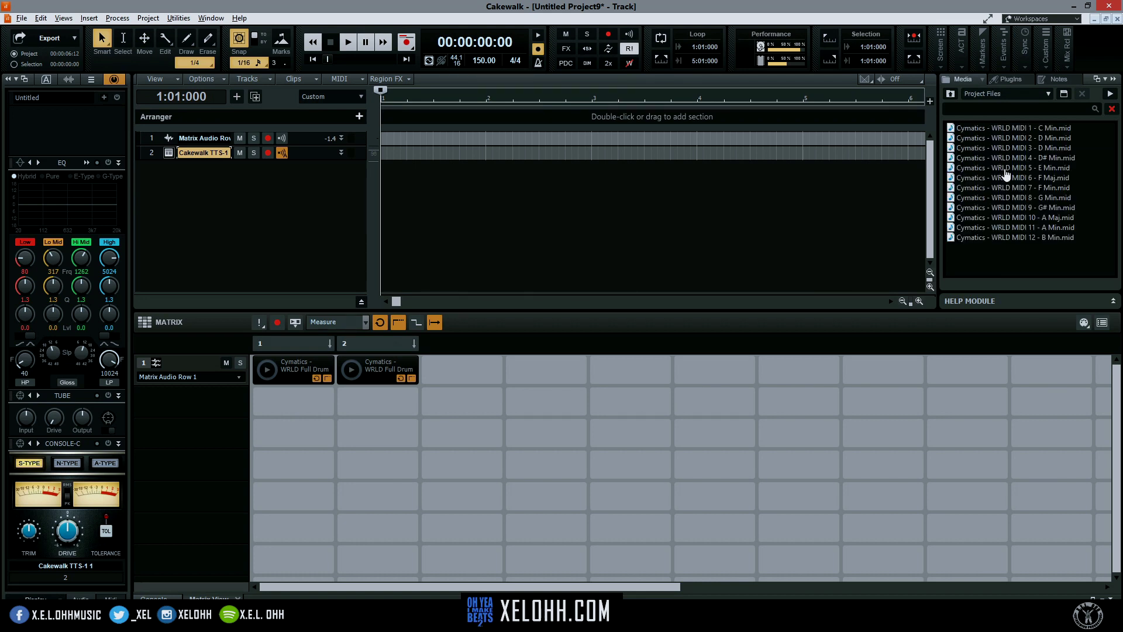
left_click_drag(1007, 142, 283, 400)
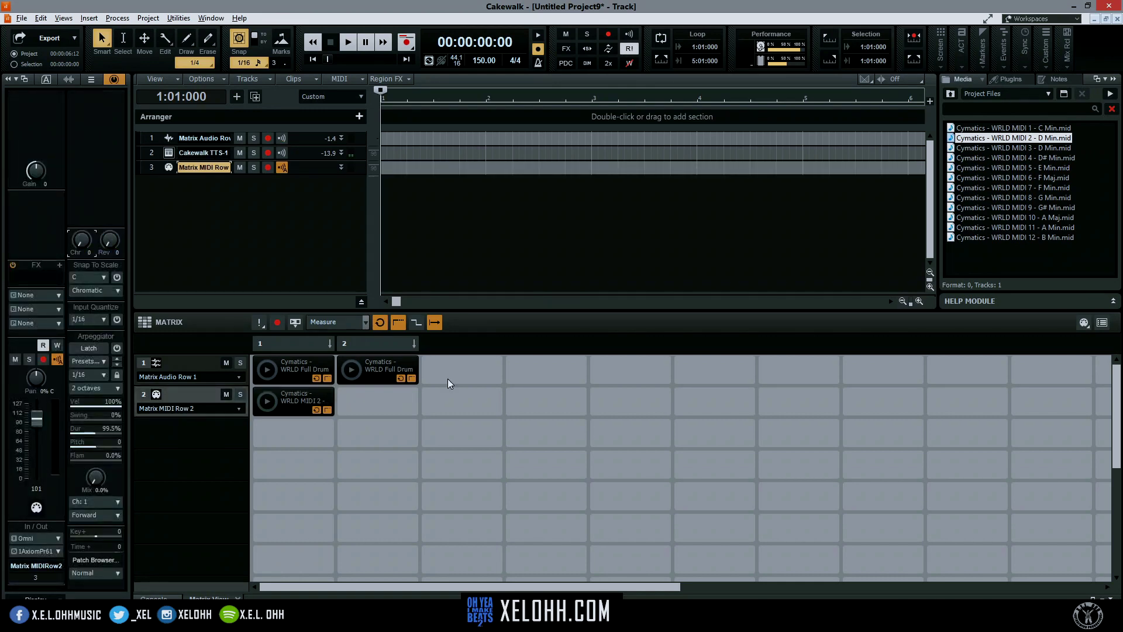
left_click(186, 408)
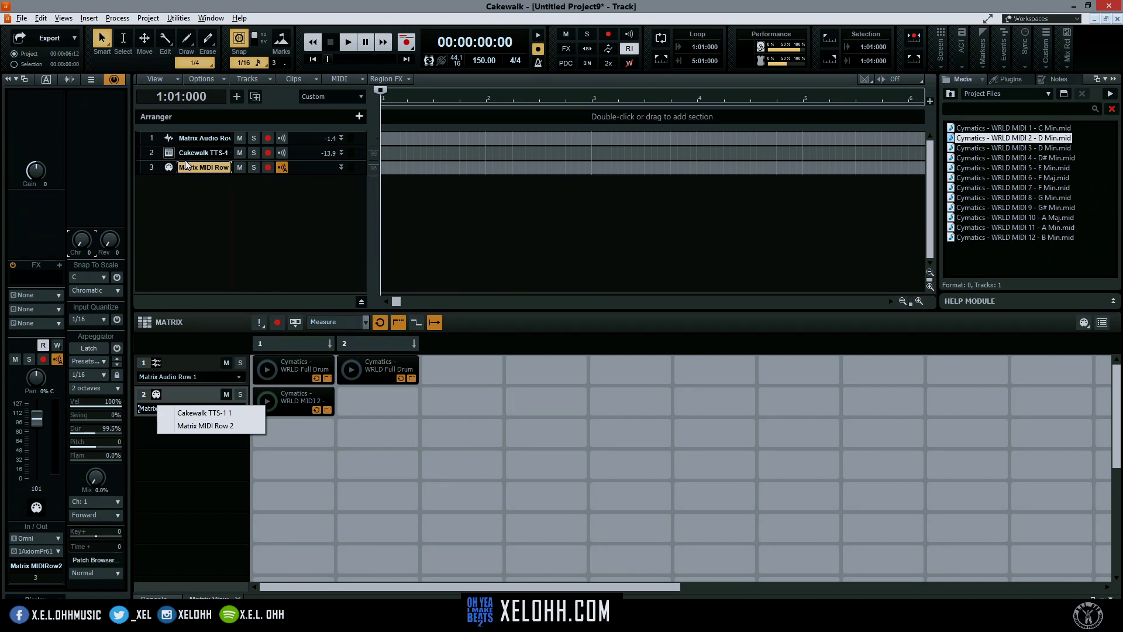
left_click(198, 414)
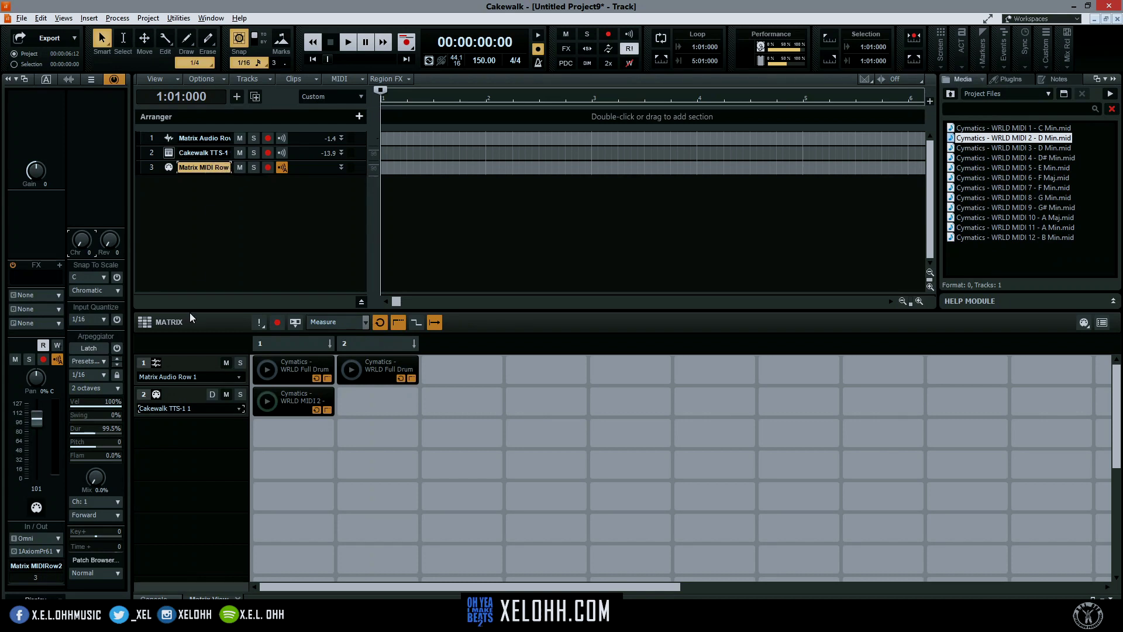
Put WRLD MIDI 3 in row 2, column 2 beside WRLD MIDI 2, then return to the pack's top folder
left_click(269, 409)
left_click_drag(1001, 149, 369, 398)
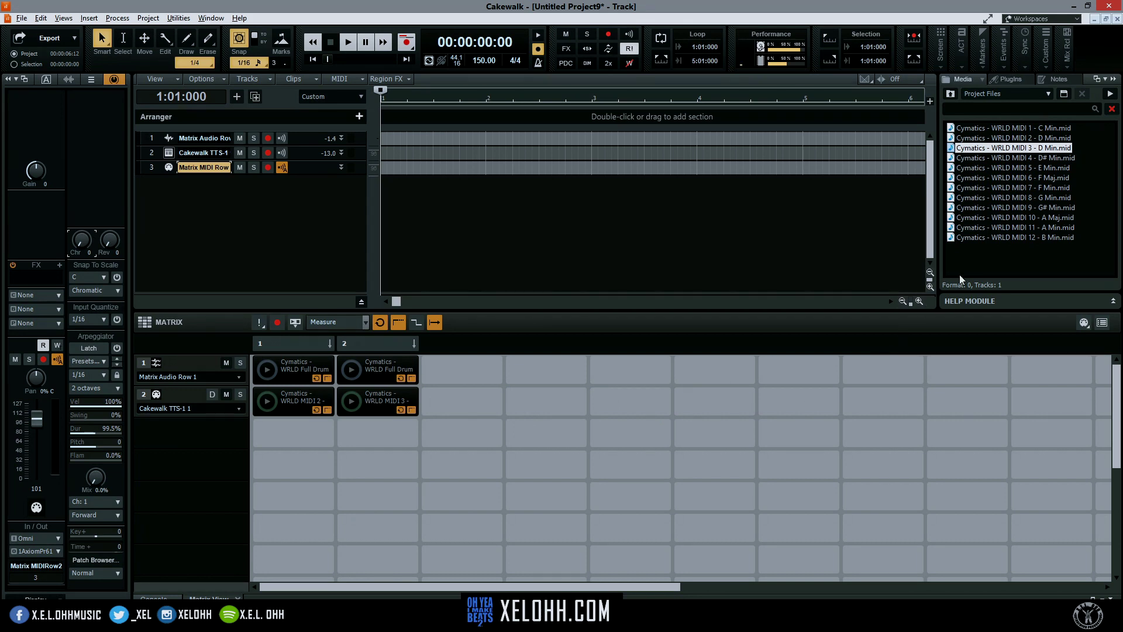
left_click(951, 95)
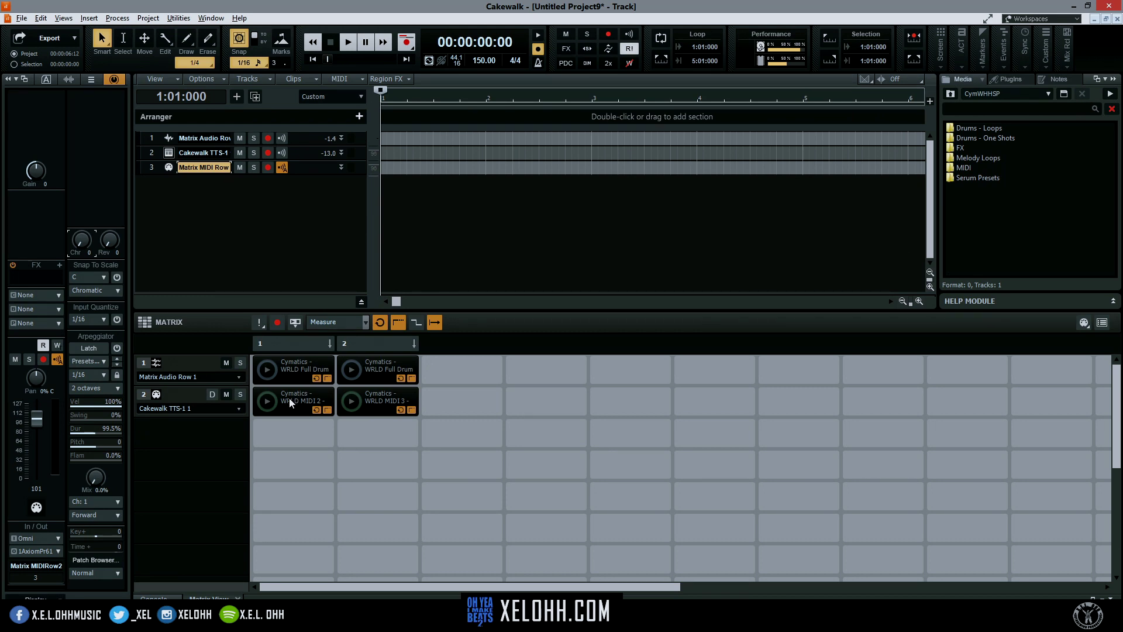
Place the WRLD MIDI 2 - D Min clip on arranger track 2 and make the track taller
left_click_drag(289, 397, 381, 157)
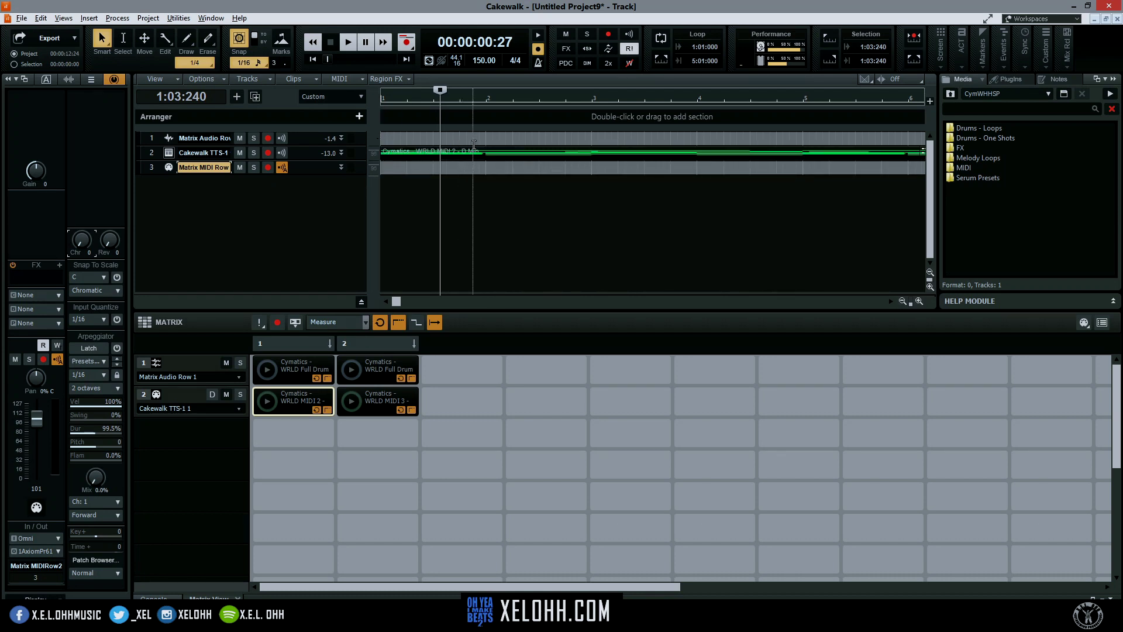
left_click_drag(333, 159, 344, 228)
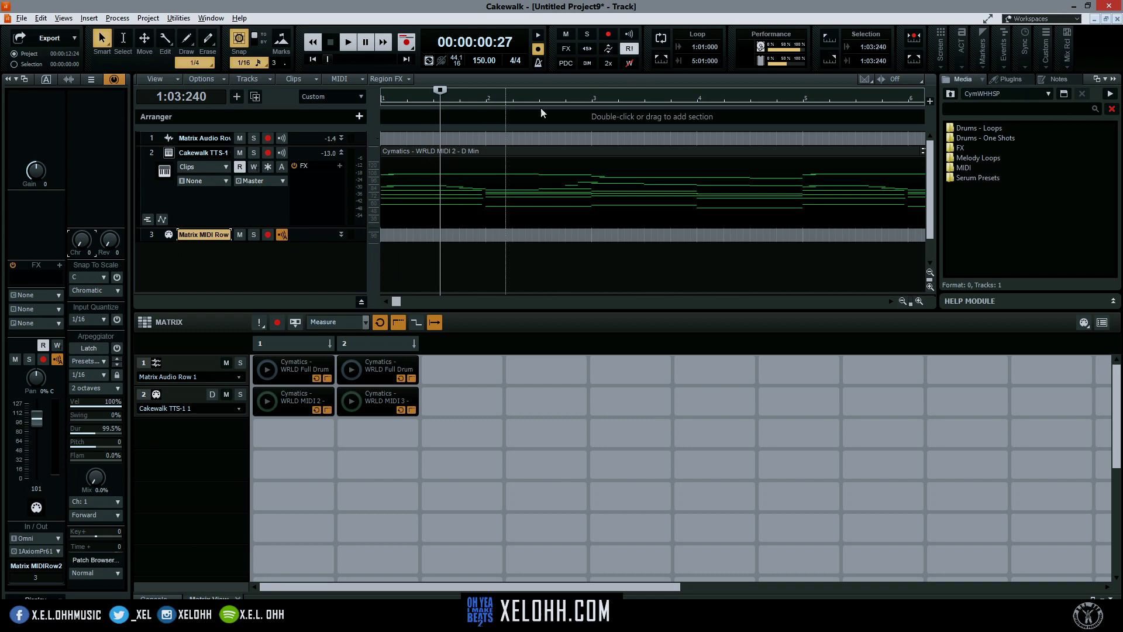
mouse_move(397, 301)
left_mouse_down()
mouse_move(638, 304)
mouse_move(397, 303)
left_mouse_up()
Turn looping on and set the loop to the selected clip, bars 1 to 9
left_click(503, 155)
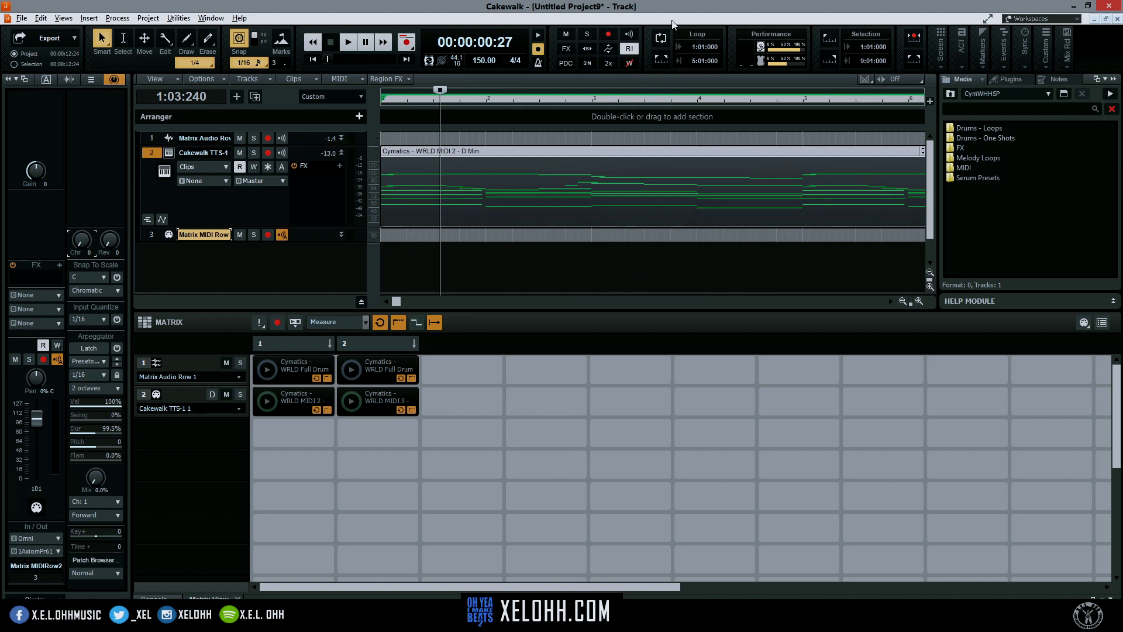
left_click(661, 39)
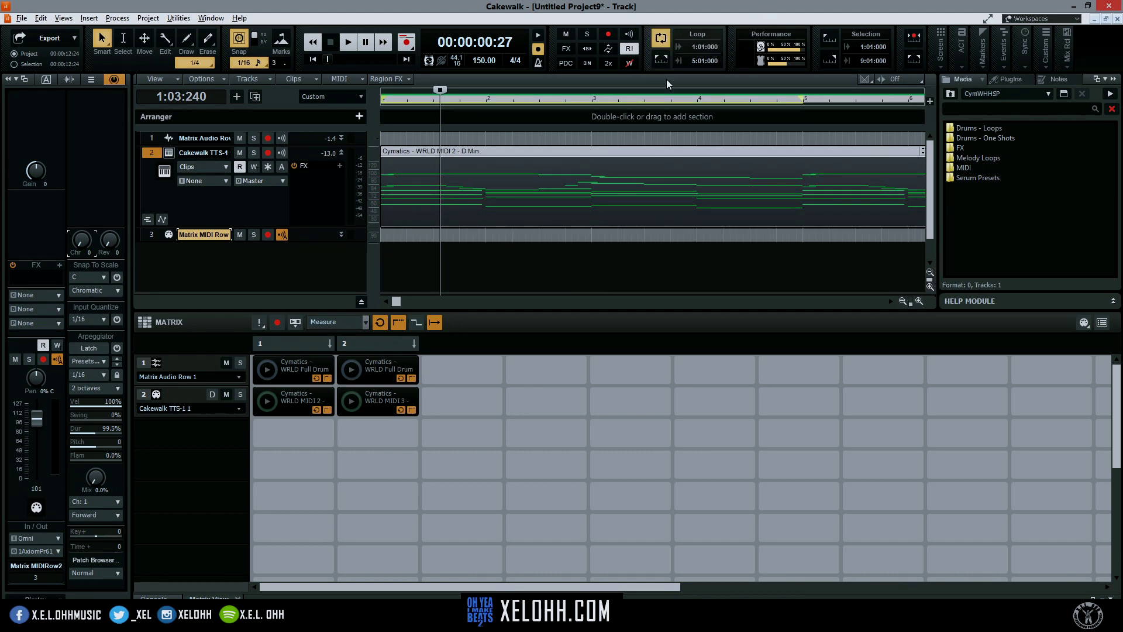
left_click(659, 55)
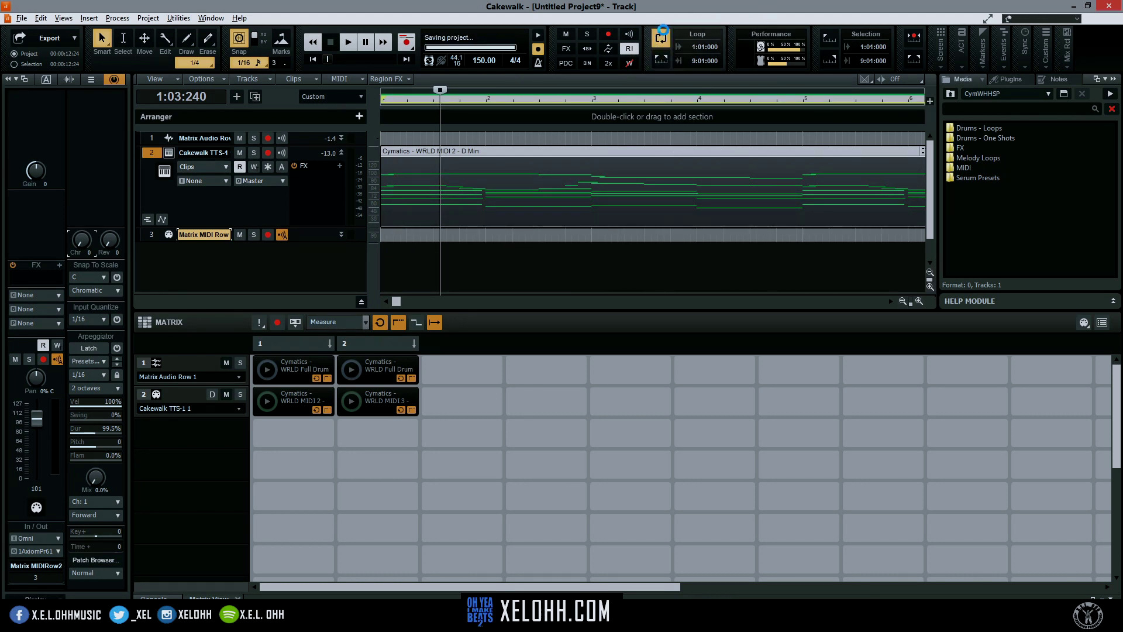
left_click_drag(394, 301, 314, 304)
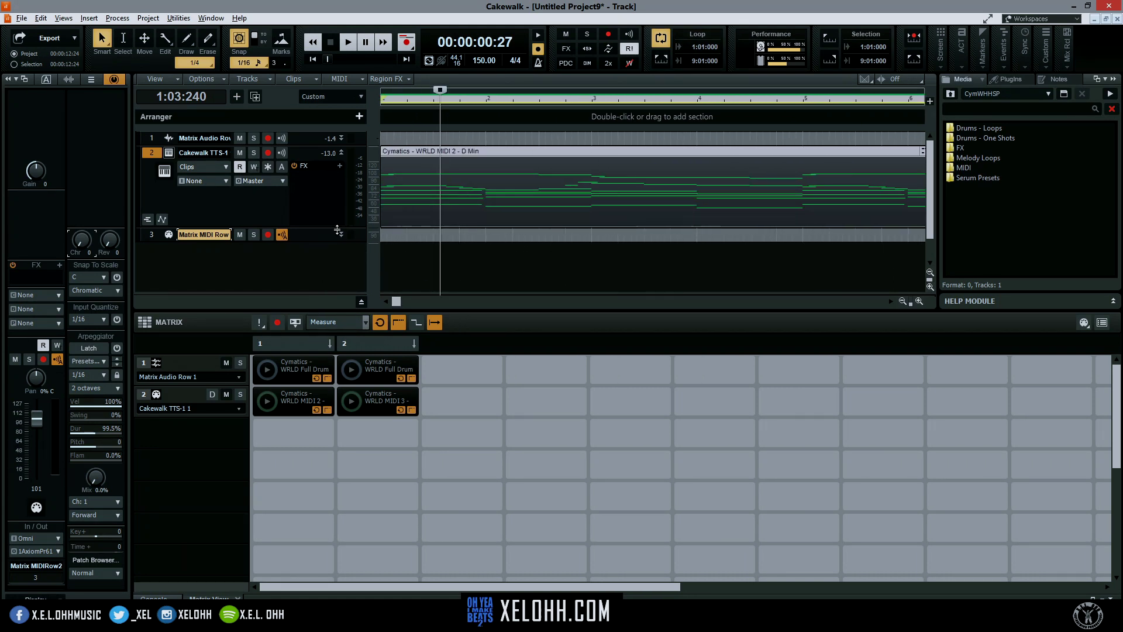
left_click(273, 399)
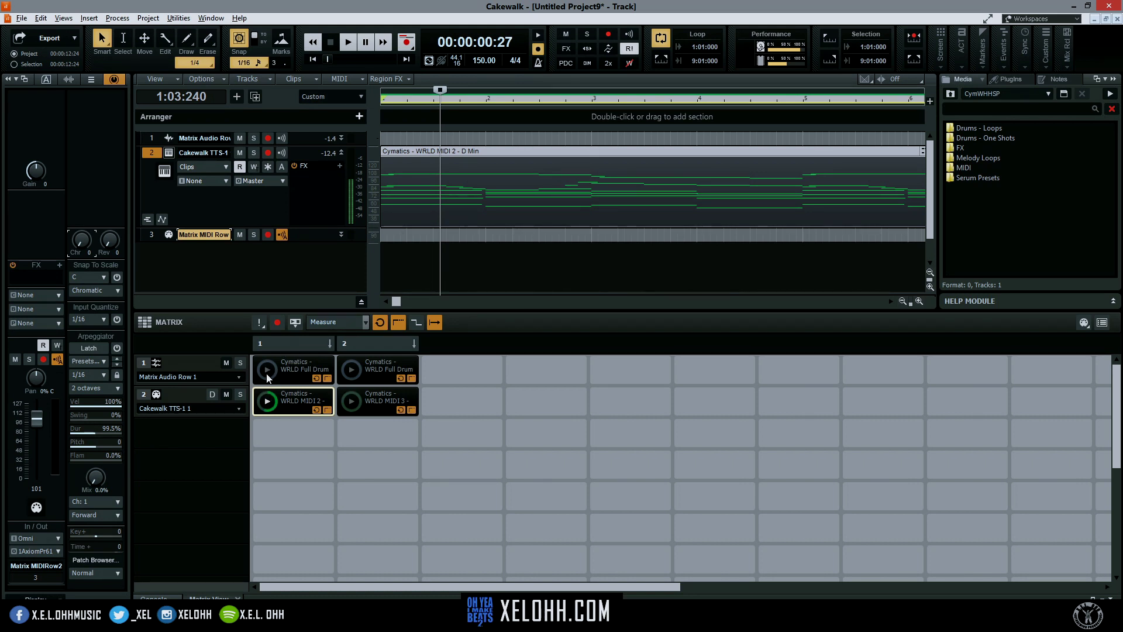
left_click(350, 370)
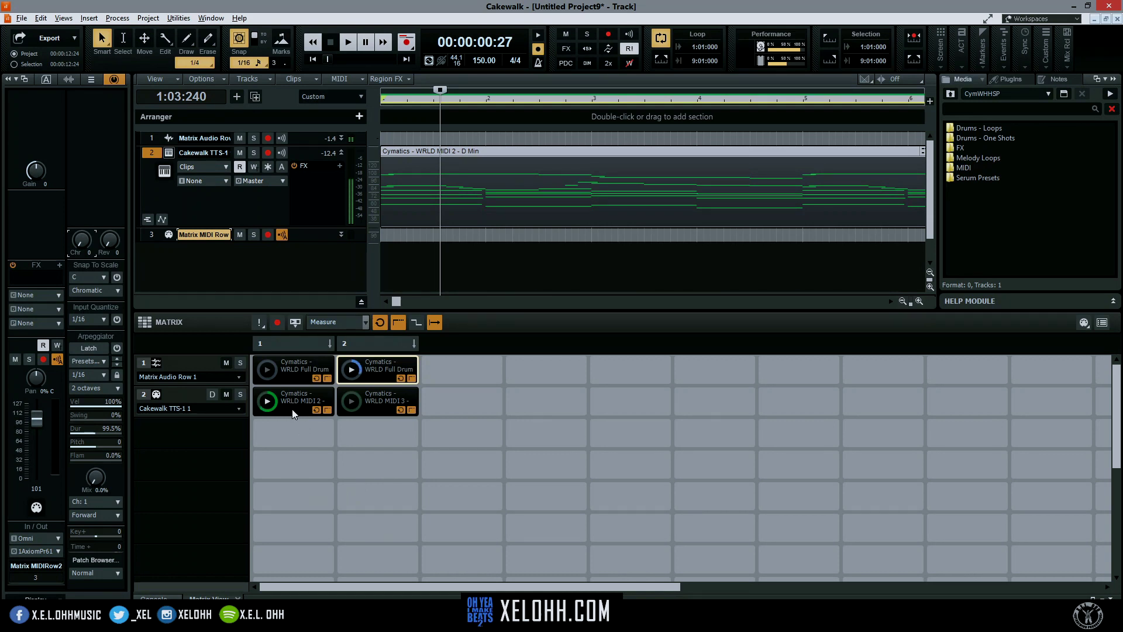
left_click(266, 371)
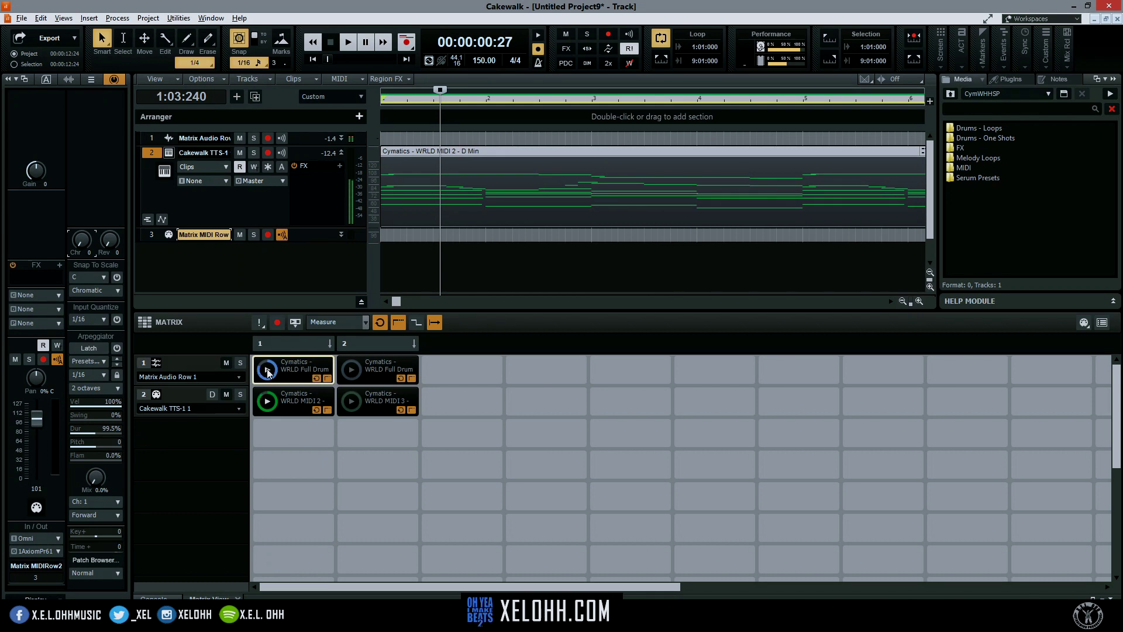
left_click(267, 401)
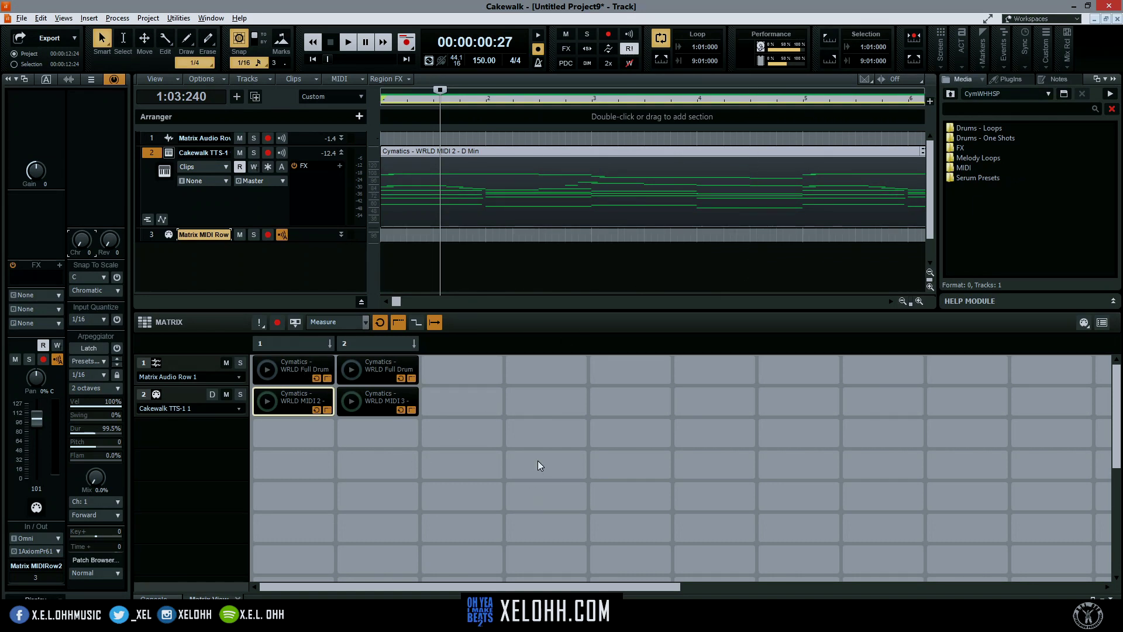
Place WRLD Kick 3 from Drums - One Shots > Kicks into a new Matrix row 3, column 3
left_click(984, 140)
double_click(984, 141)
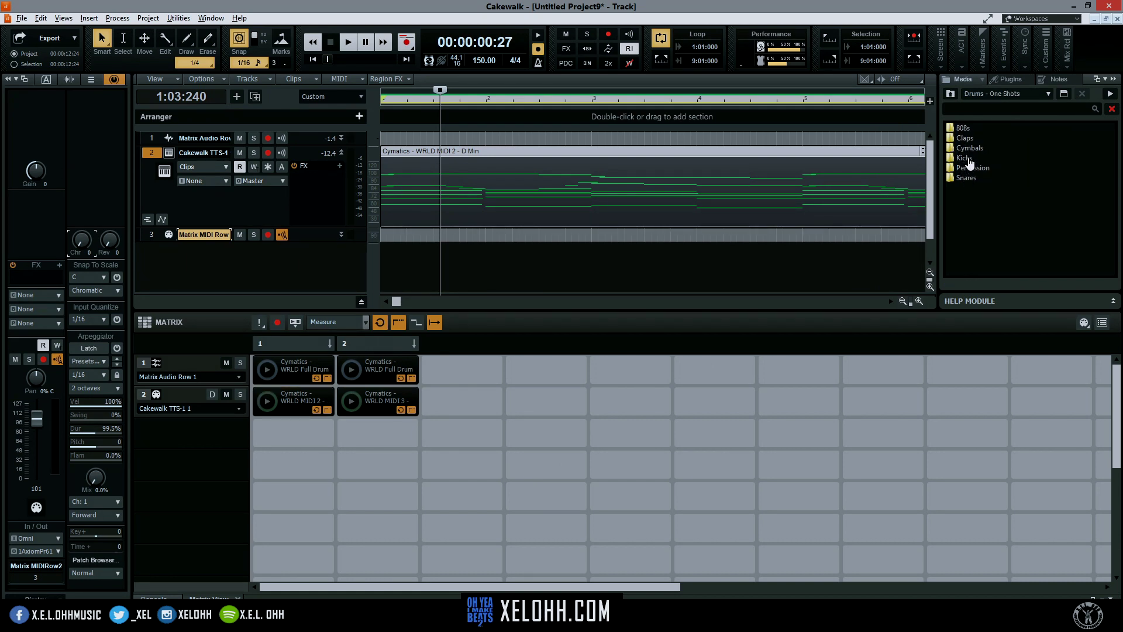
left_click(969, 160)
double_click(968, 161)
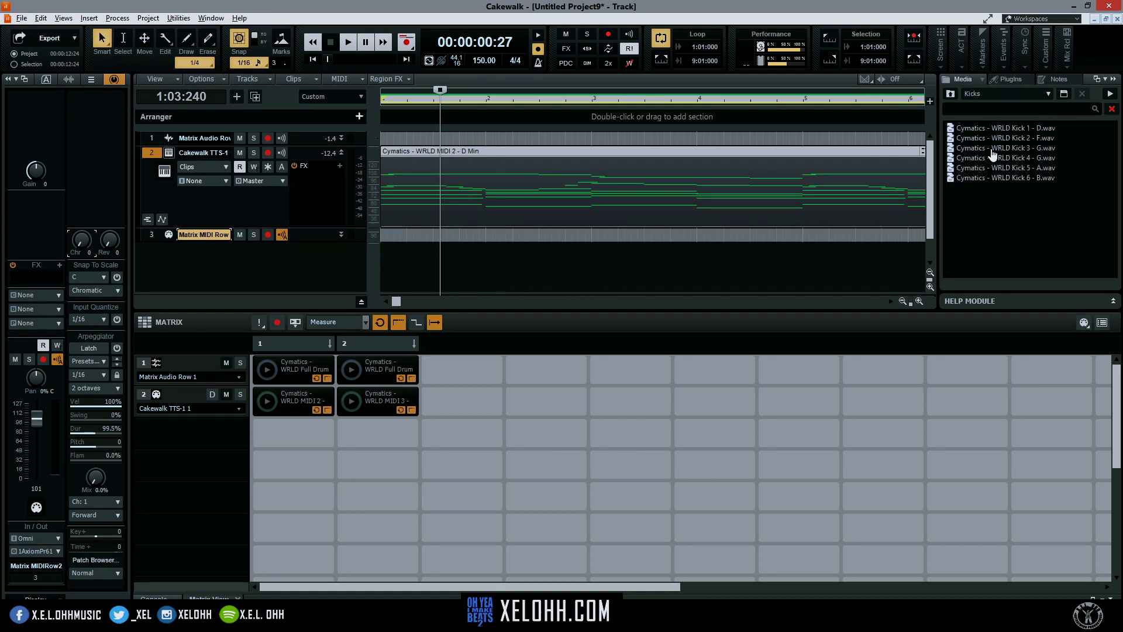
left_click(992, 149)
left_click_drag(993, 150, 463, 438)
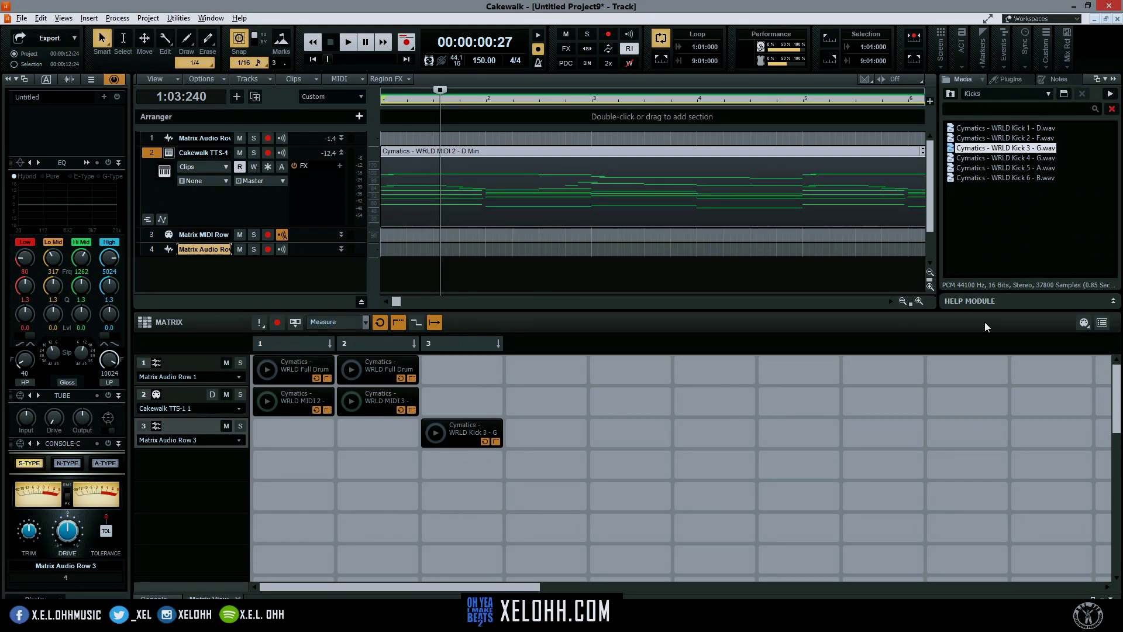
Place WRLD Snare 3 from the Snares folder into row 4, column 3
left_click(952, 93)
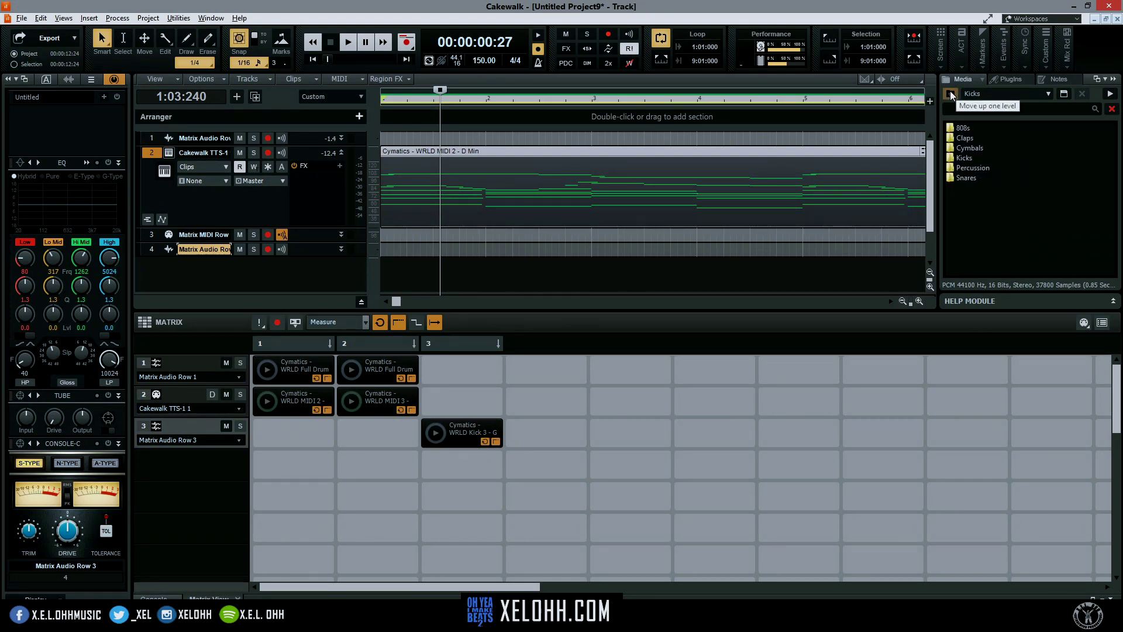
left_click(970, 179)
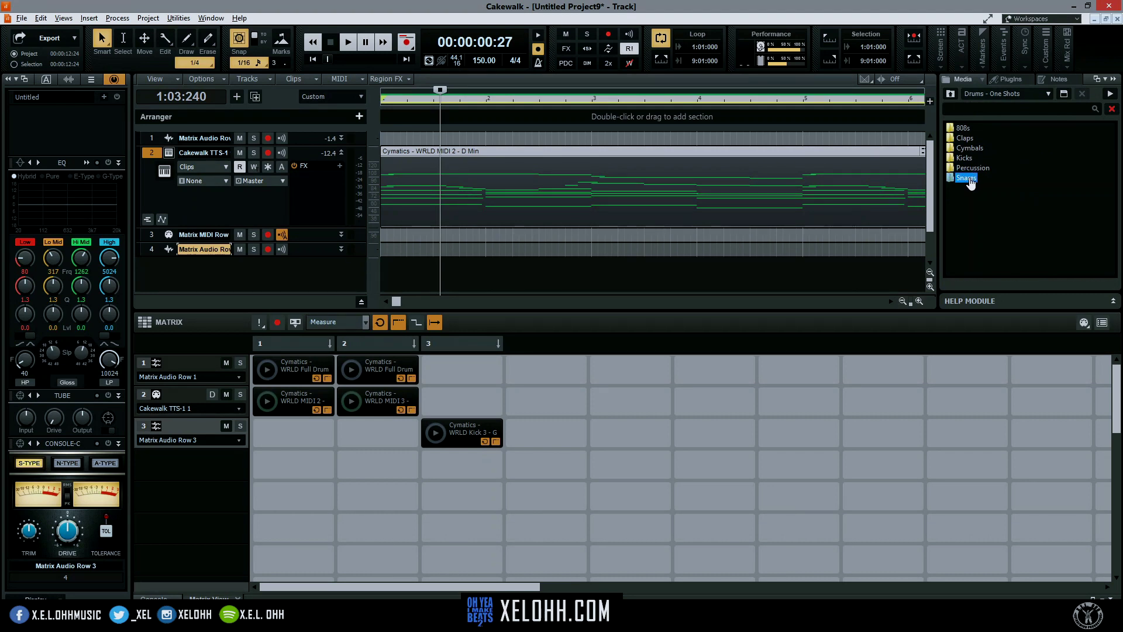
double_click(969, 180)
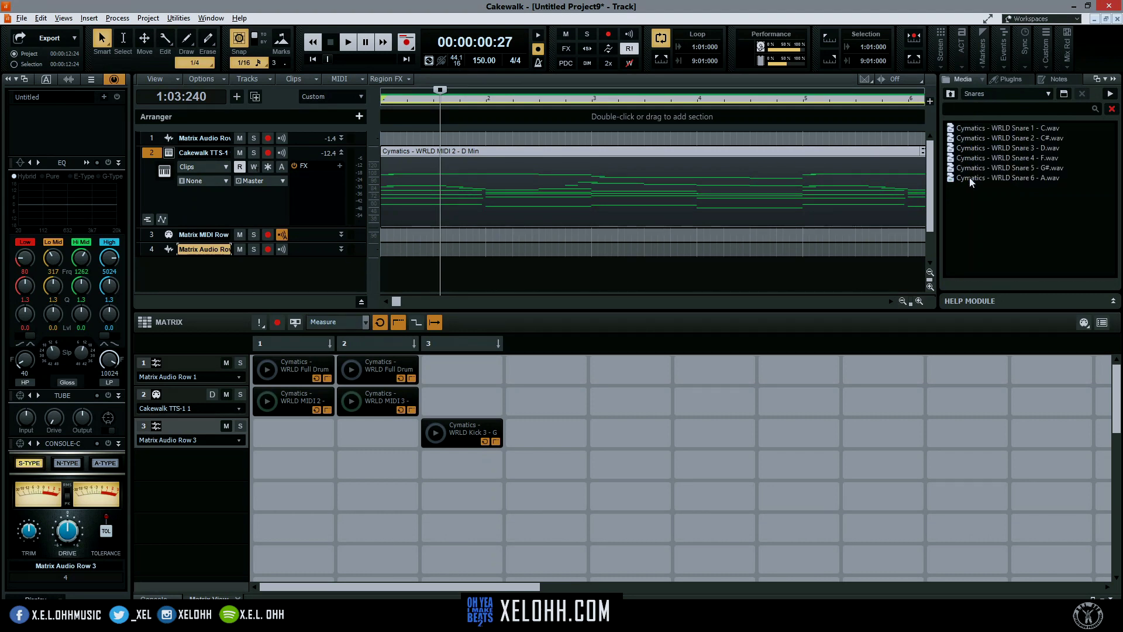
left_click(1017, 150)
left_click_drag(1017, 151, 437, 471)
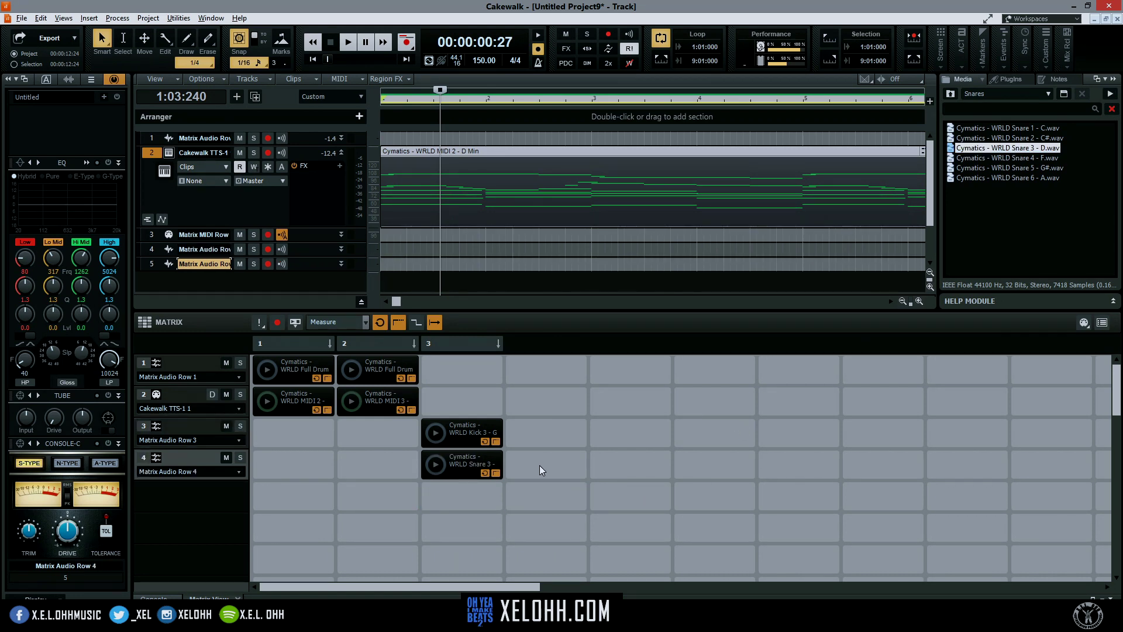
Play and stop the Kick 3 and Snare 3 clips, then turn Global Loop Mode off so clips play once
left_click(431, 435)
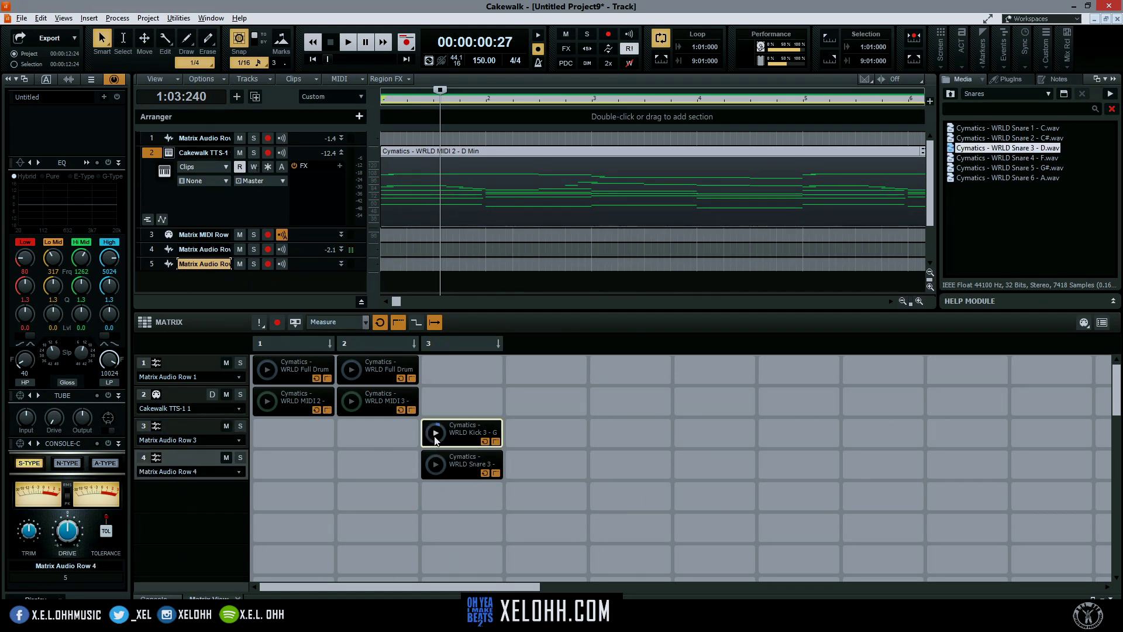
left_click(434, 465)
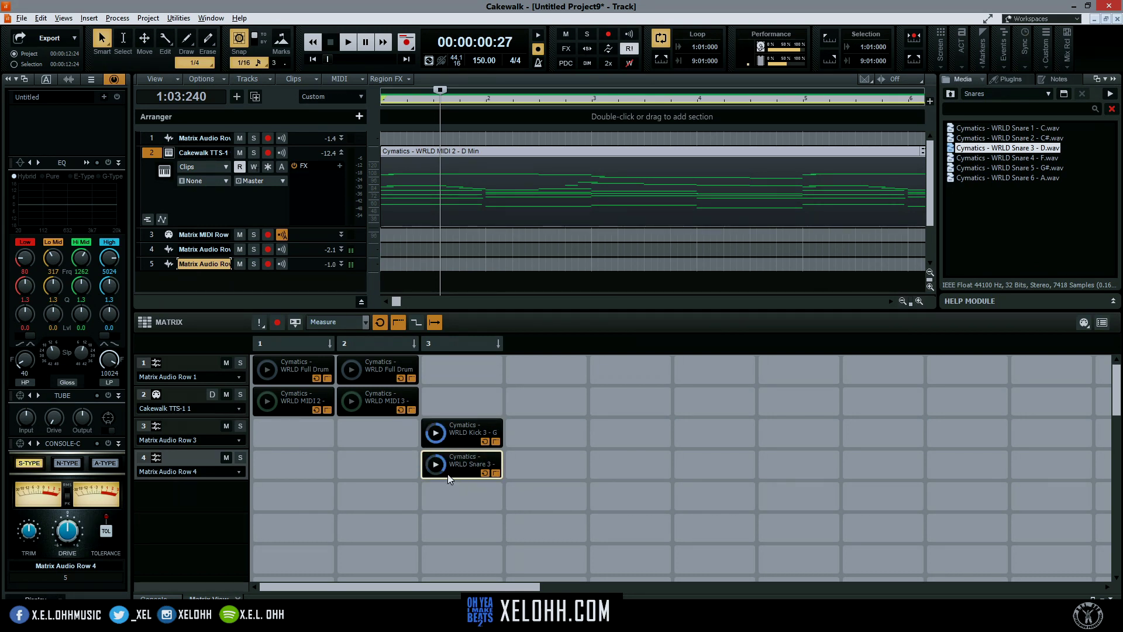
left_click(484, 474)
left_click(437, 440)
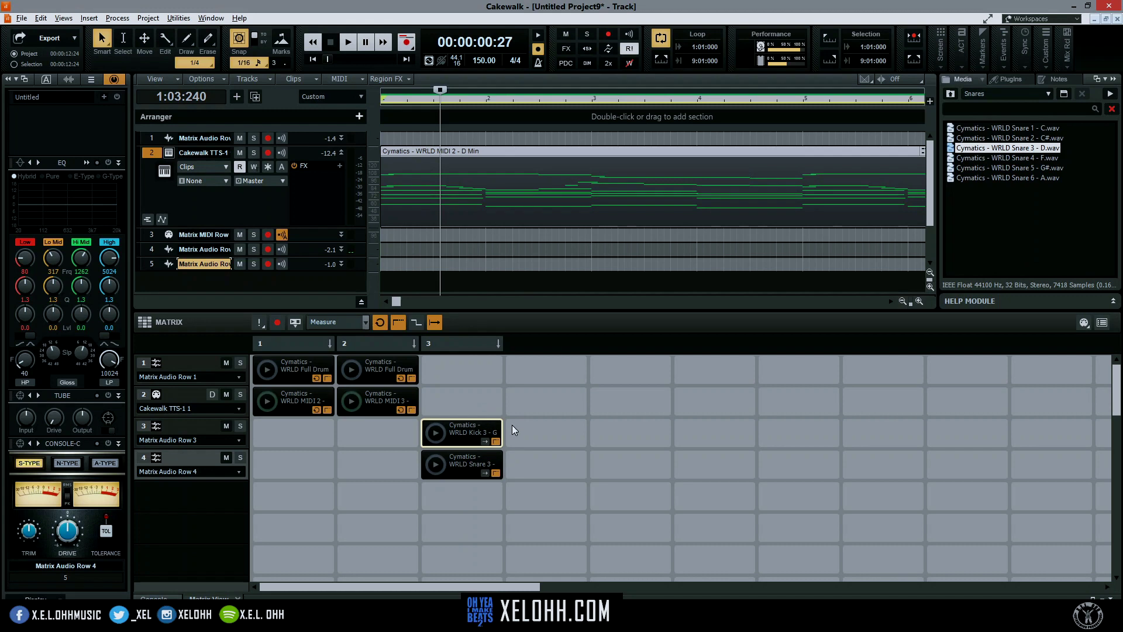
left_click(379, 324)
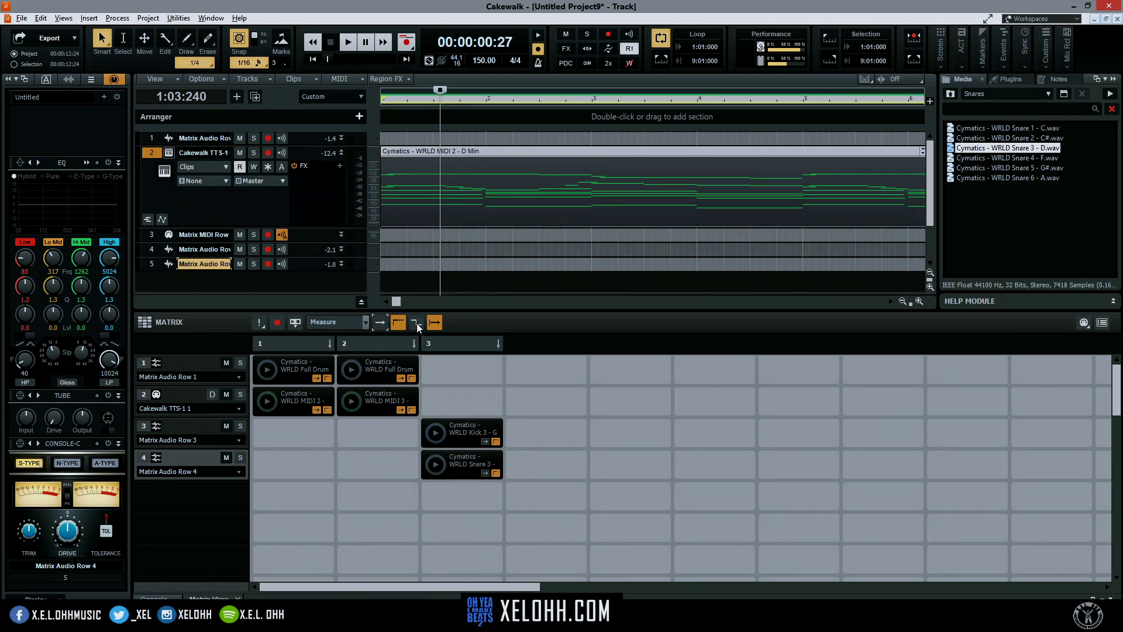
left_click(436, 434)
Enable MIDI Learn on both the Kick 3 and Snare 3 cells
right_click(461, 430)
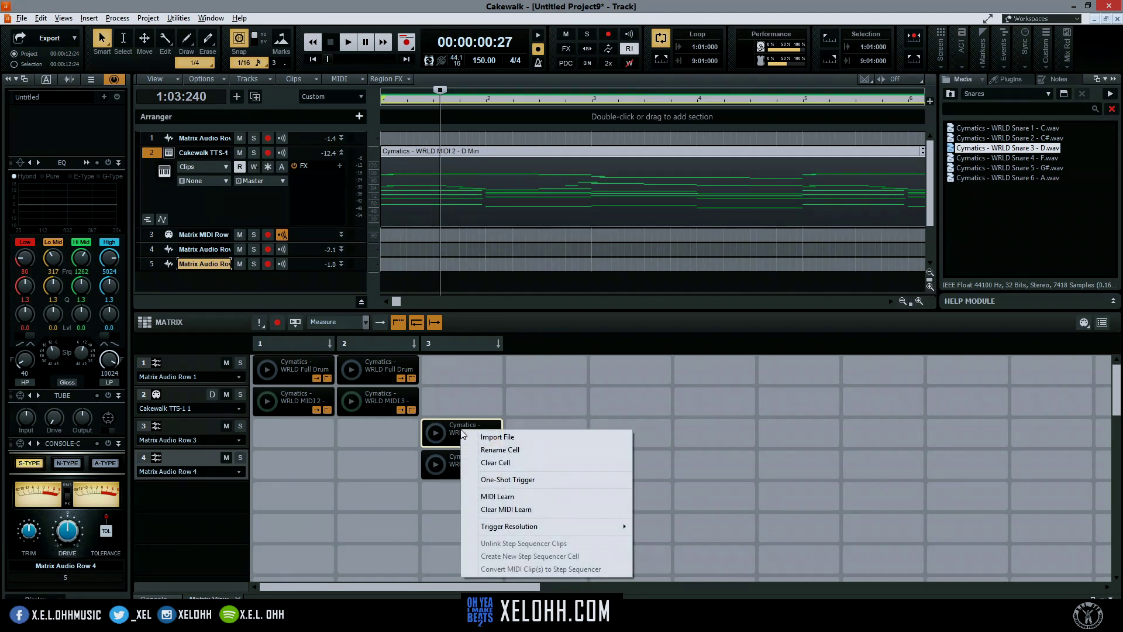
left_click(497, 496)
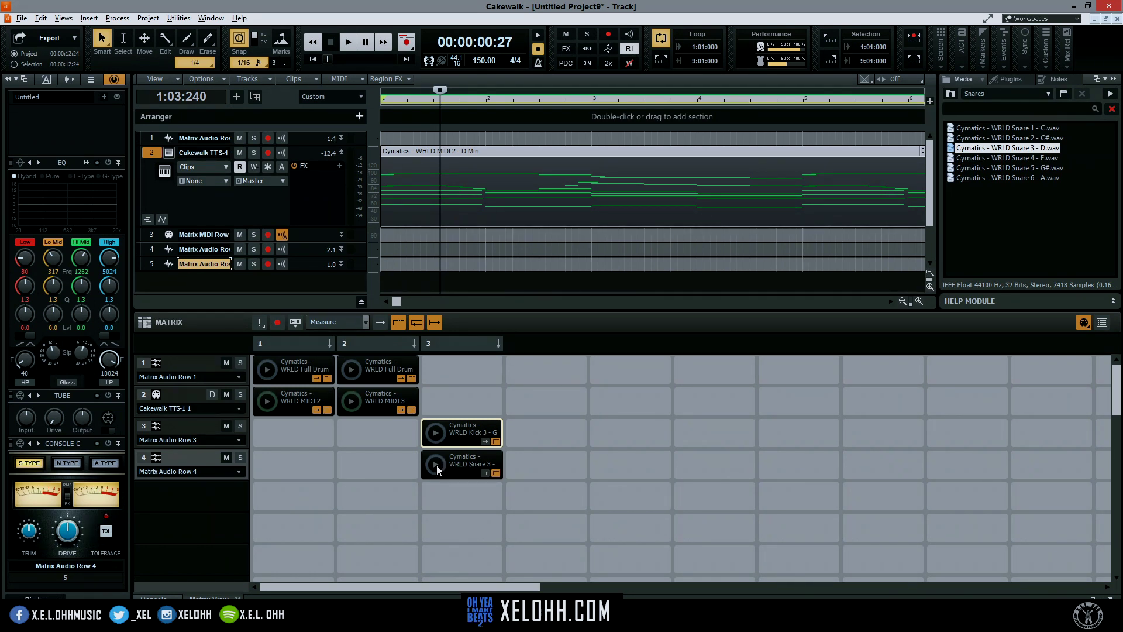
left_click(455, 464)
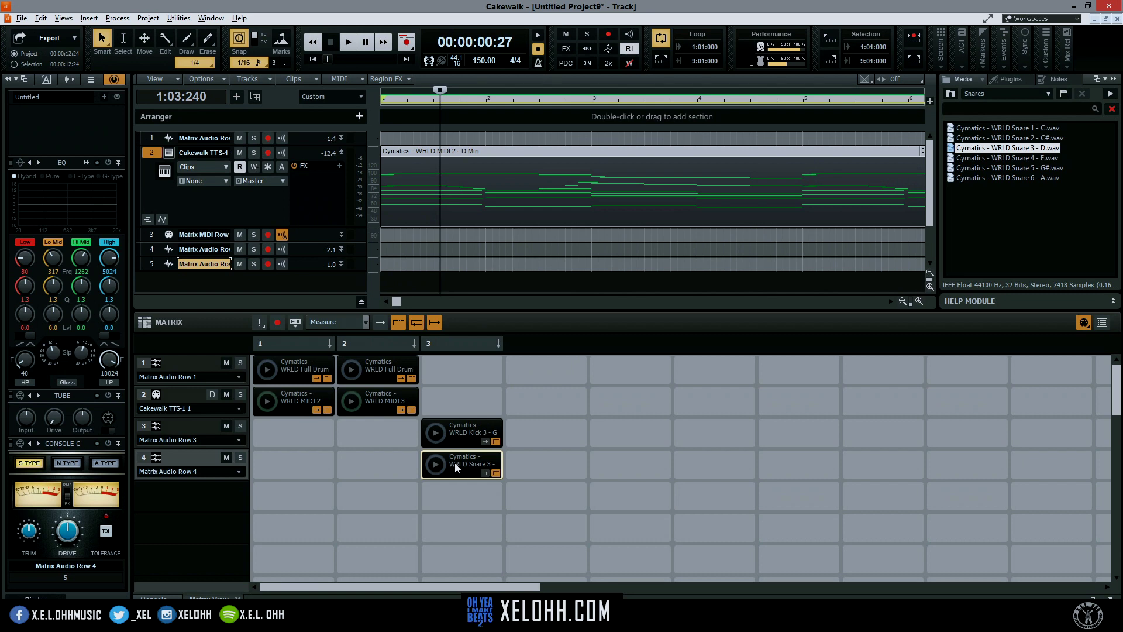
right_click(455, 463)
left_click(517, 381)
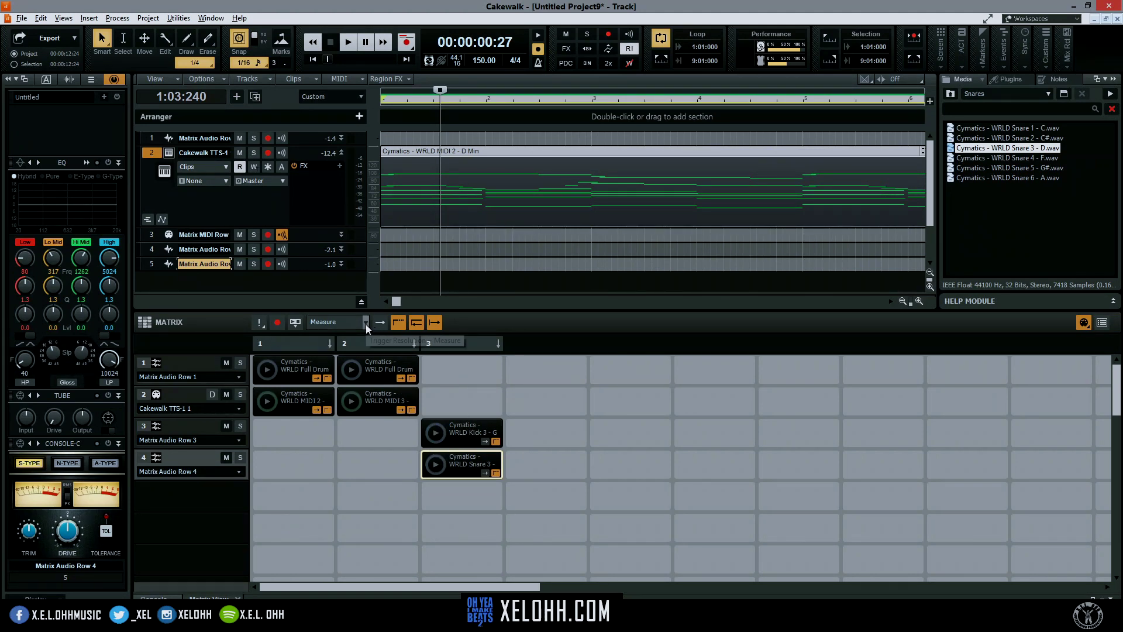
Change Matrix trigger timing from Measure to Immediate and return the now time to 1:01:000
left_click(365, 323)
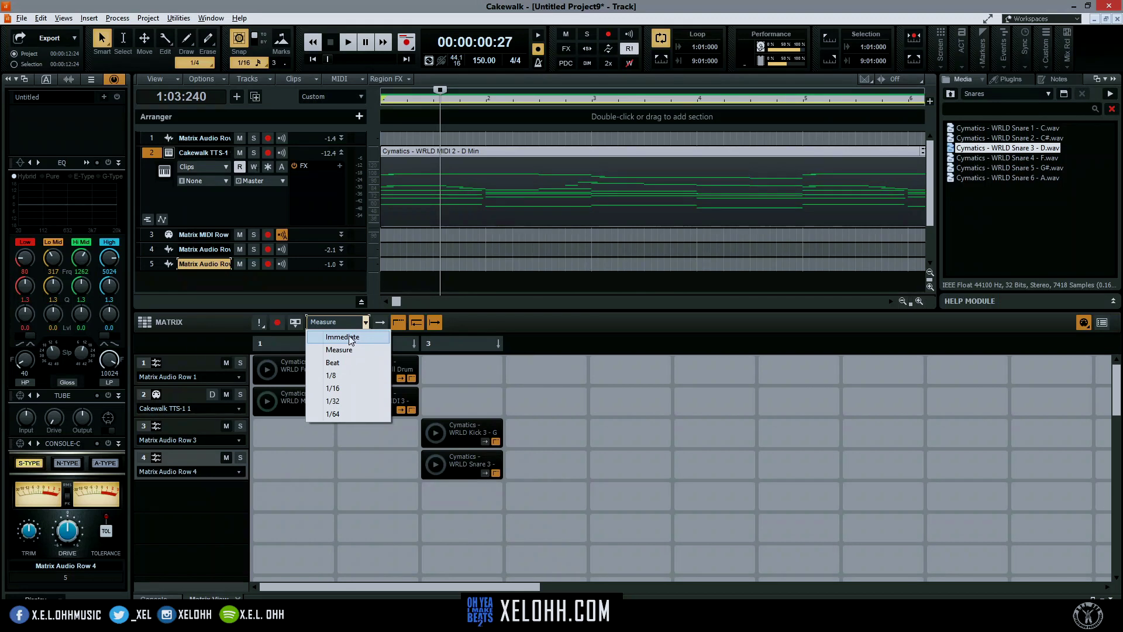
left_click(350, 338)
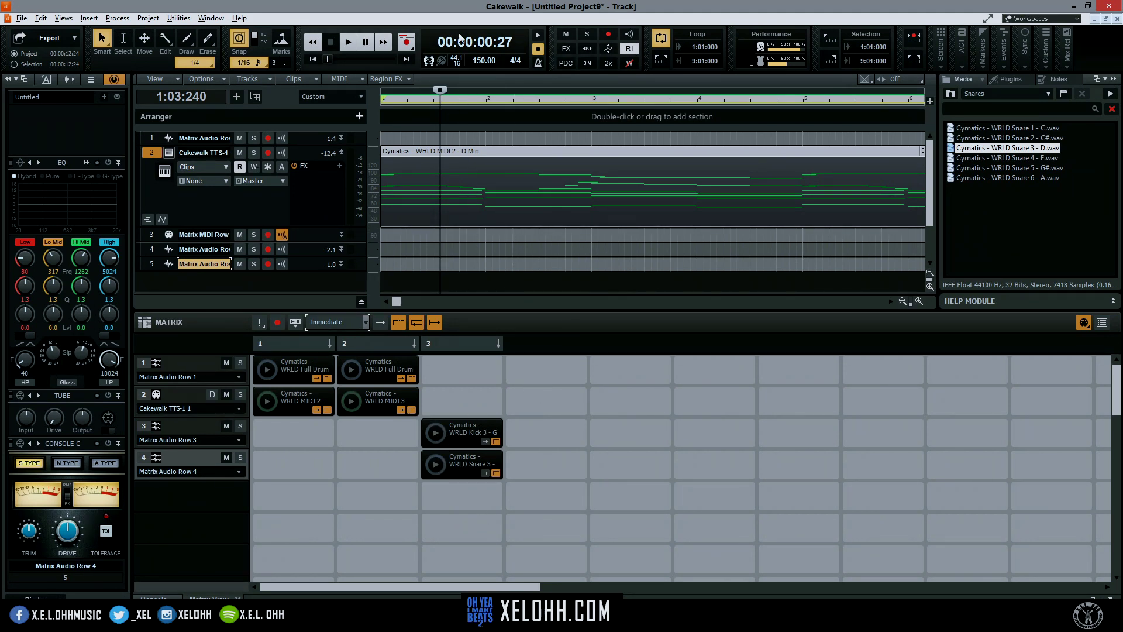
left_click(314, 59)
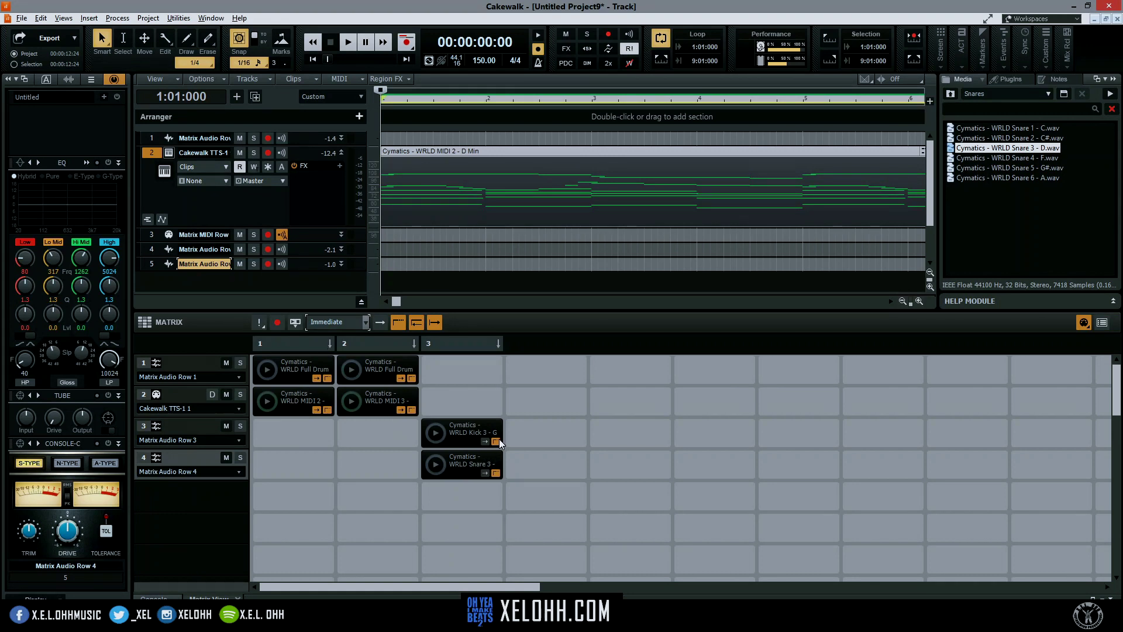
Arm tracks 4 and 5 and record the Matrix kick and snare performance onto them
left_click(268, 249)
left_click(268, 264)
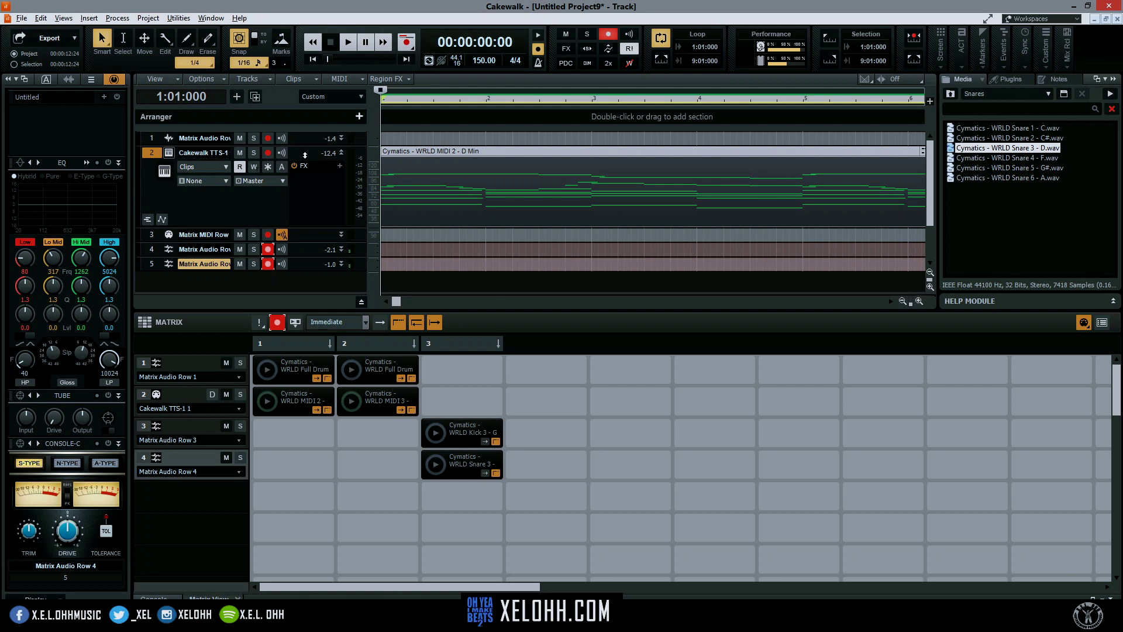
left_click(302, 323)
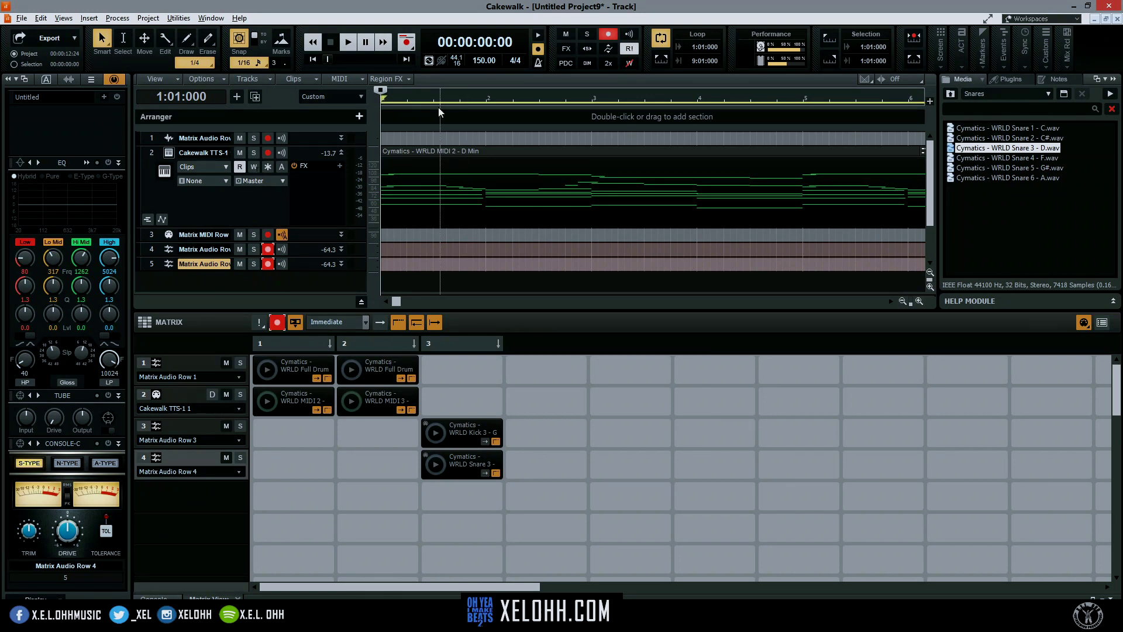
left_click(407, 44)
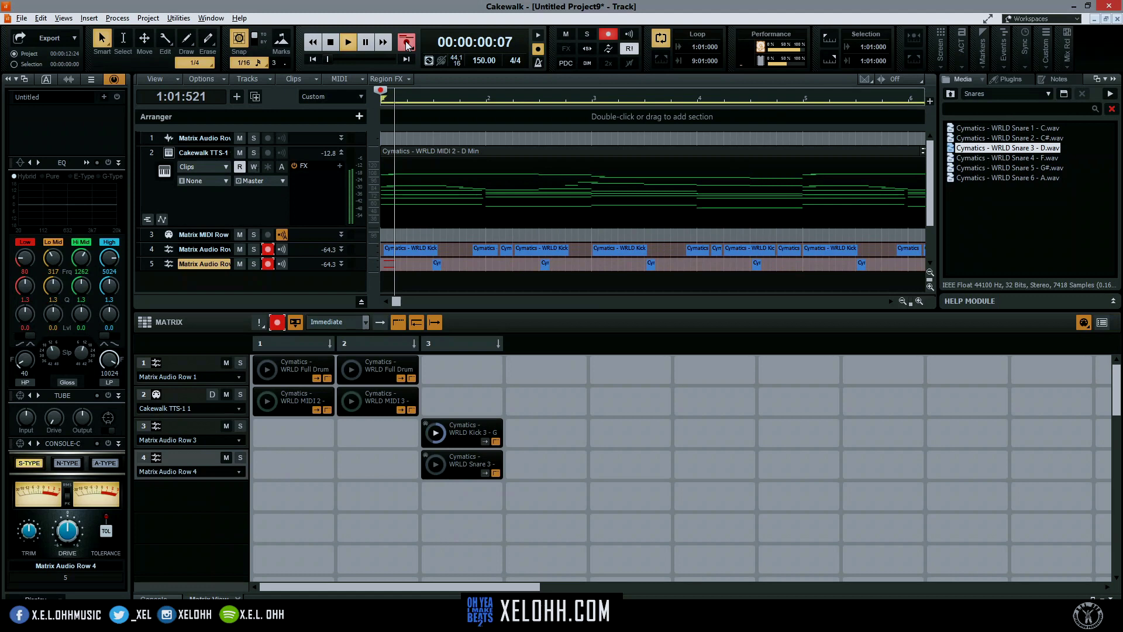
key("space")
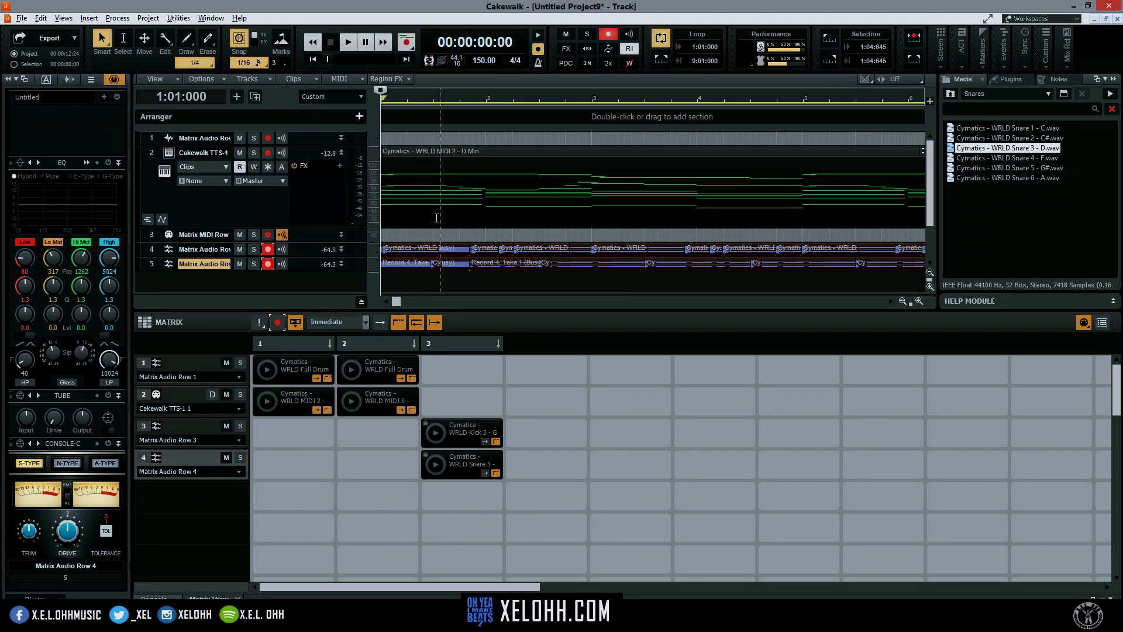
Disarm tracks 4 and 5 and make track 4 taller to show its takes
left_click(267, 249)
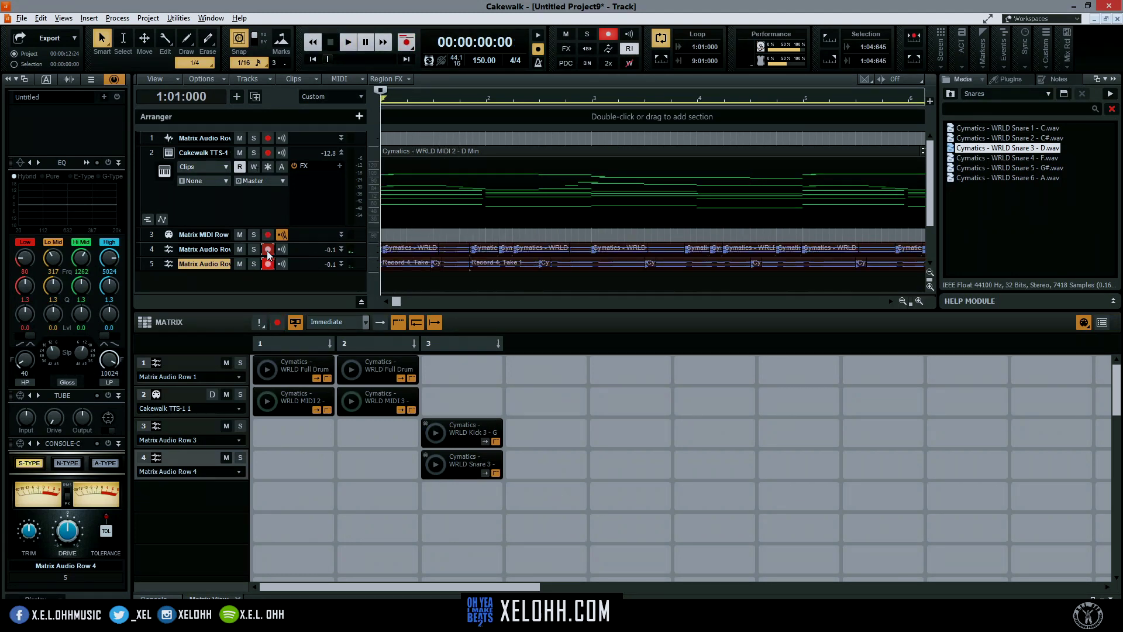
left_click(267, 263)
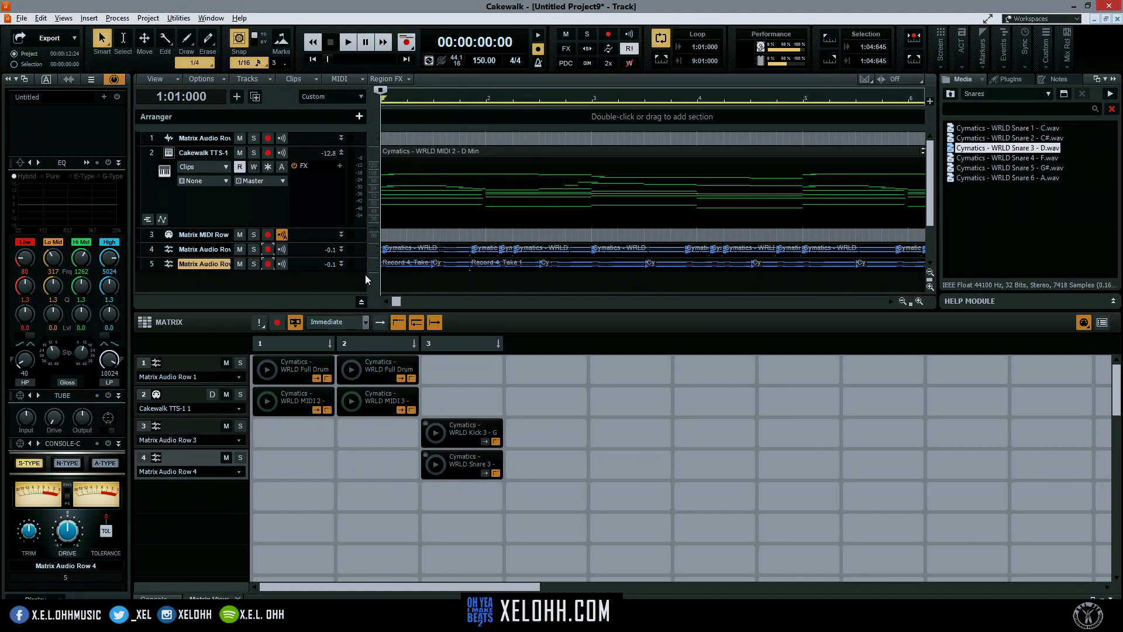
mouse_move(311, 258)
left_mouse_down()
mouse_move(308, 282)
mouse_move(311, 259)
left_mouse_up()
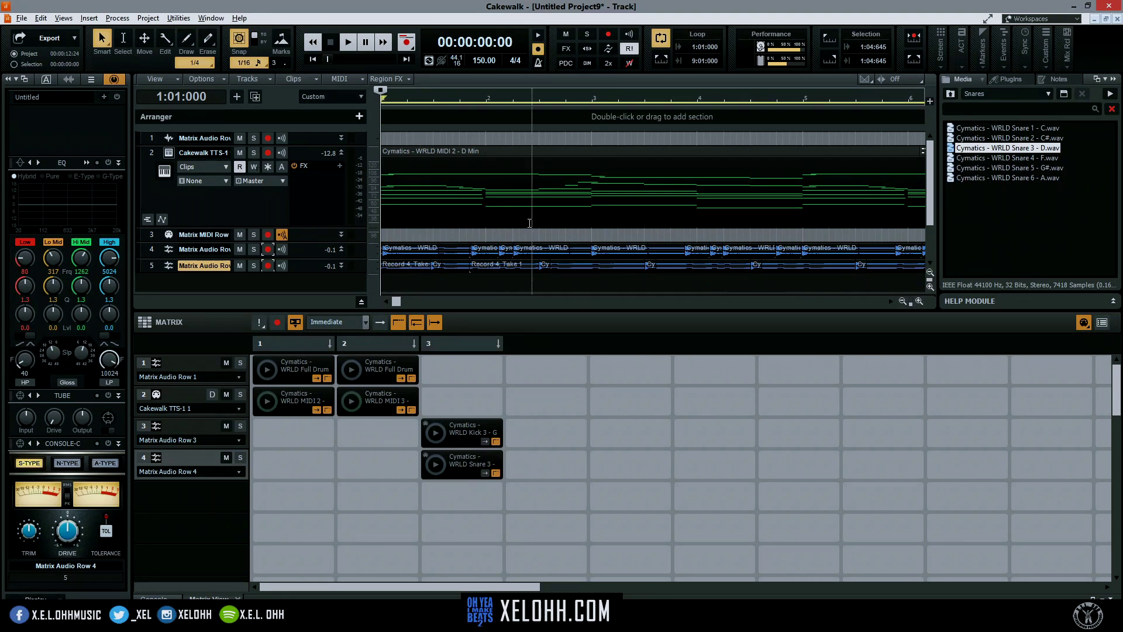
Play back the recorded kick and snare takes, then queue Matrix column 1
left_click(346, 42)
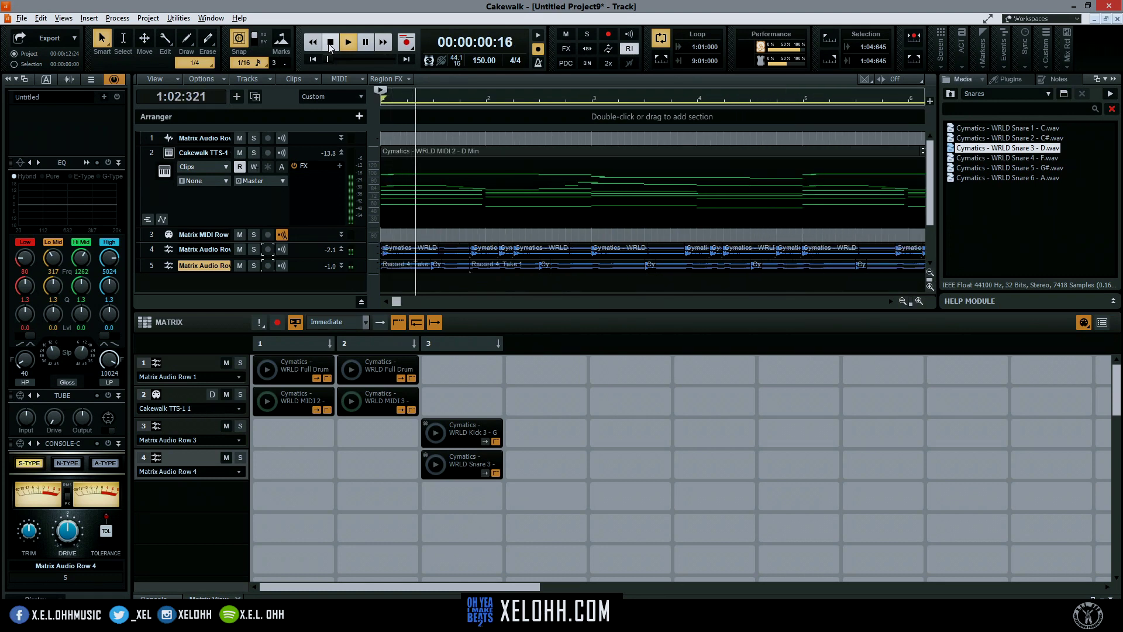
left_click(330, 42)
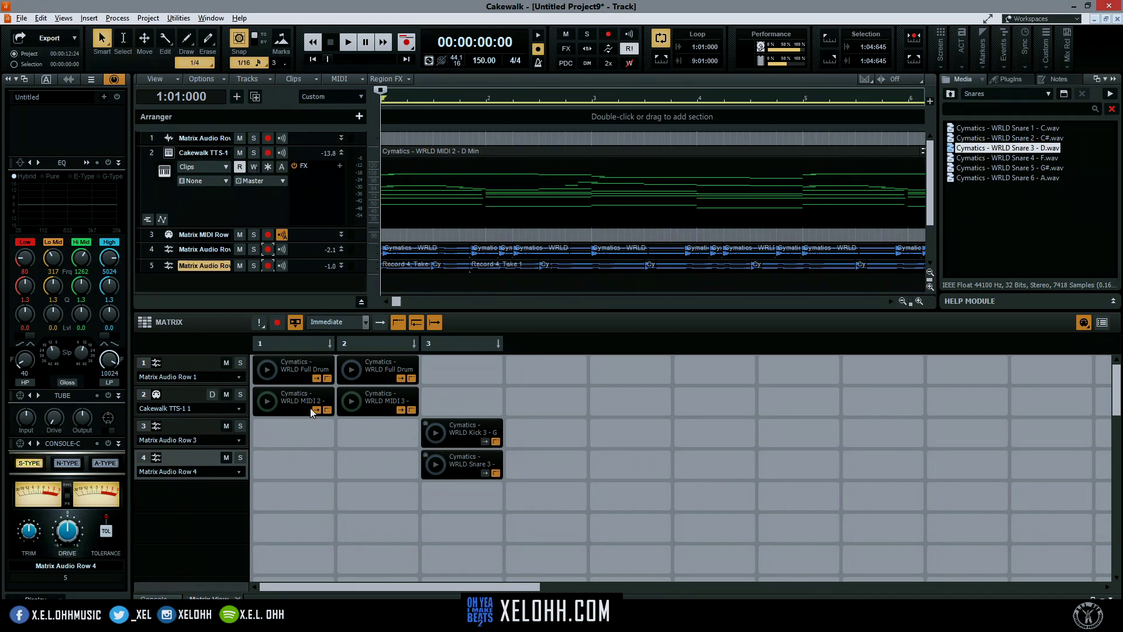
left_click(300, 348)
Launch column 1's Full Drum and MIDI clips, stop Matrix playback, then relaunch column 1
left_click(293, 322)
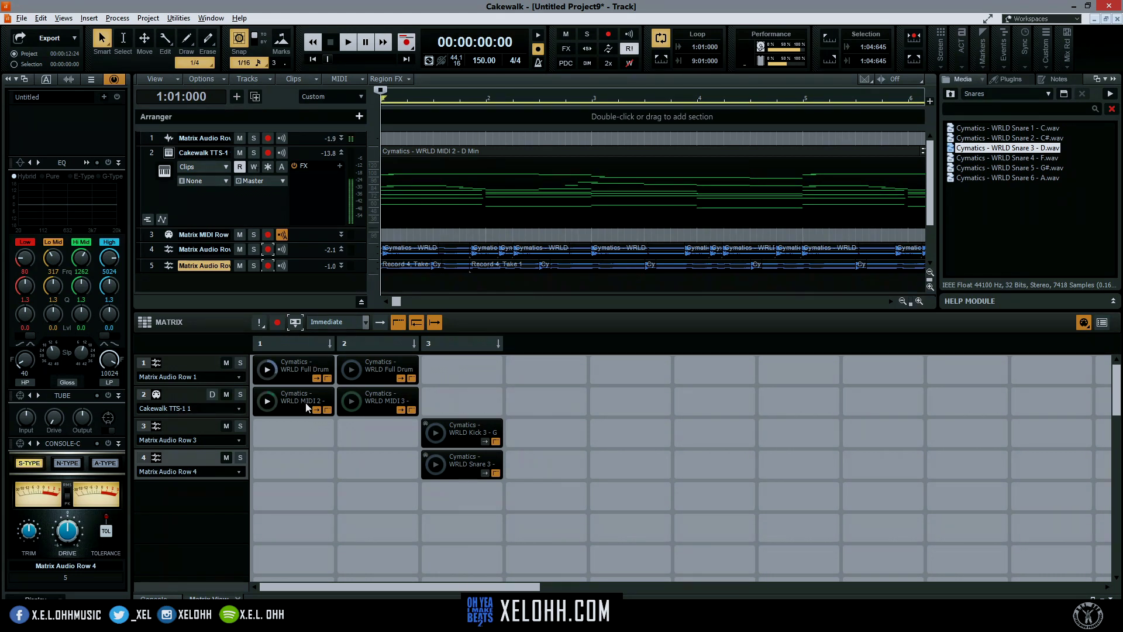
left_click(301, 344)
left_click(257, 324)
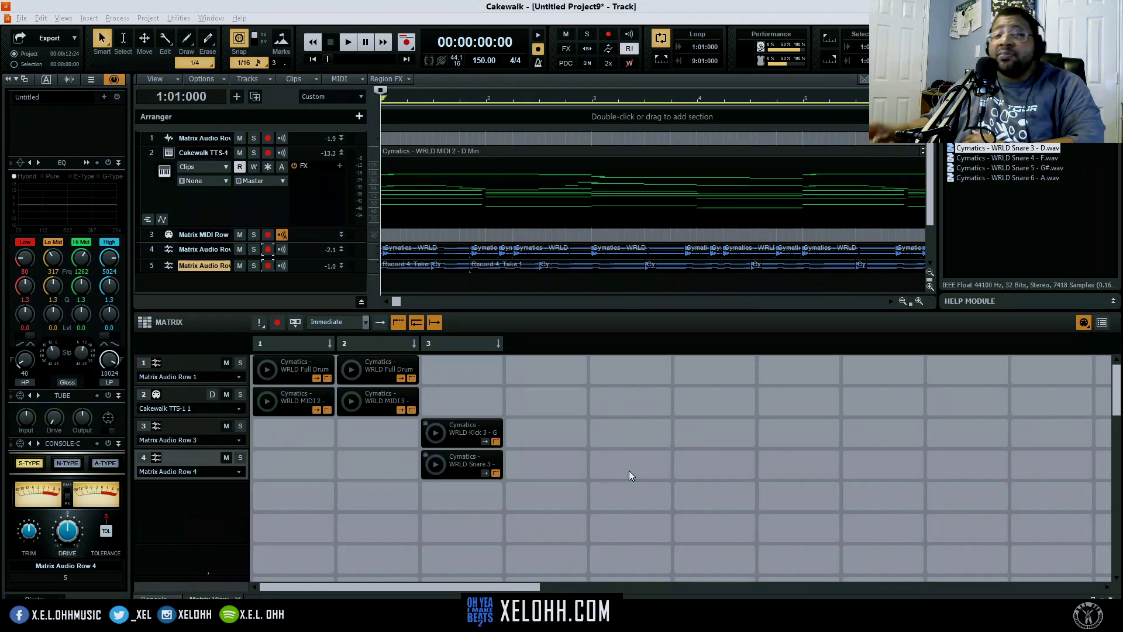
left_click(301, 347)
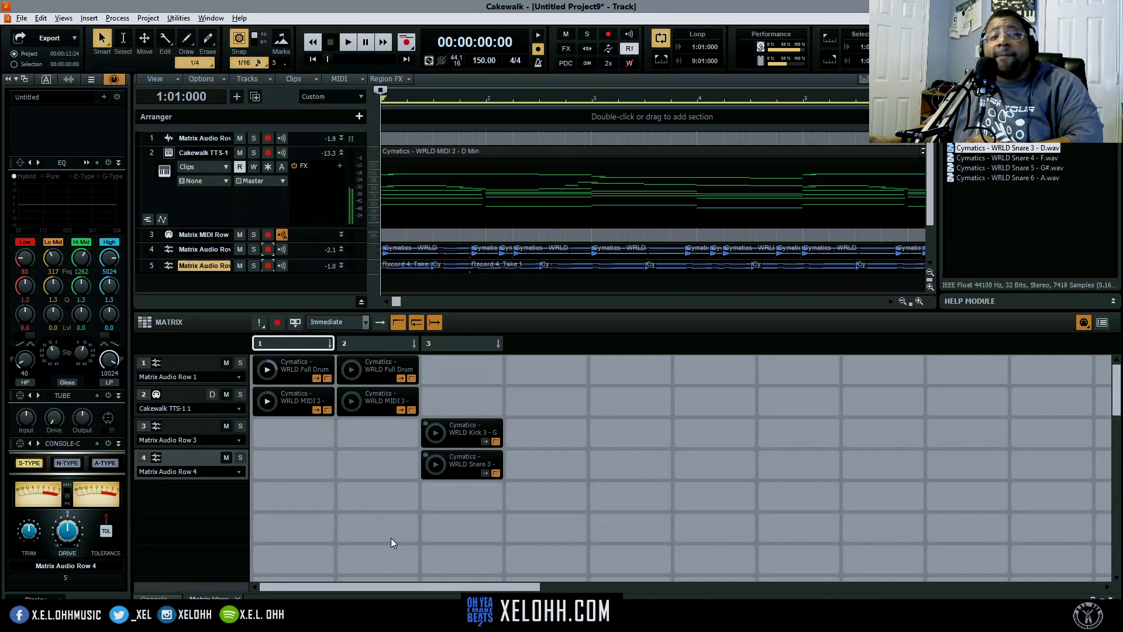